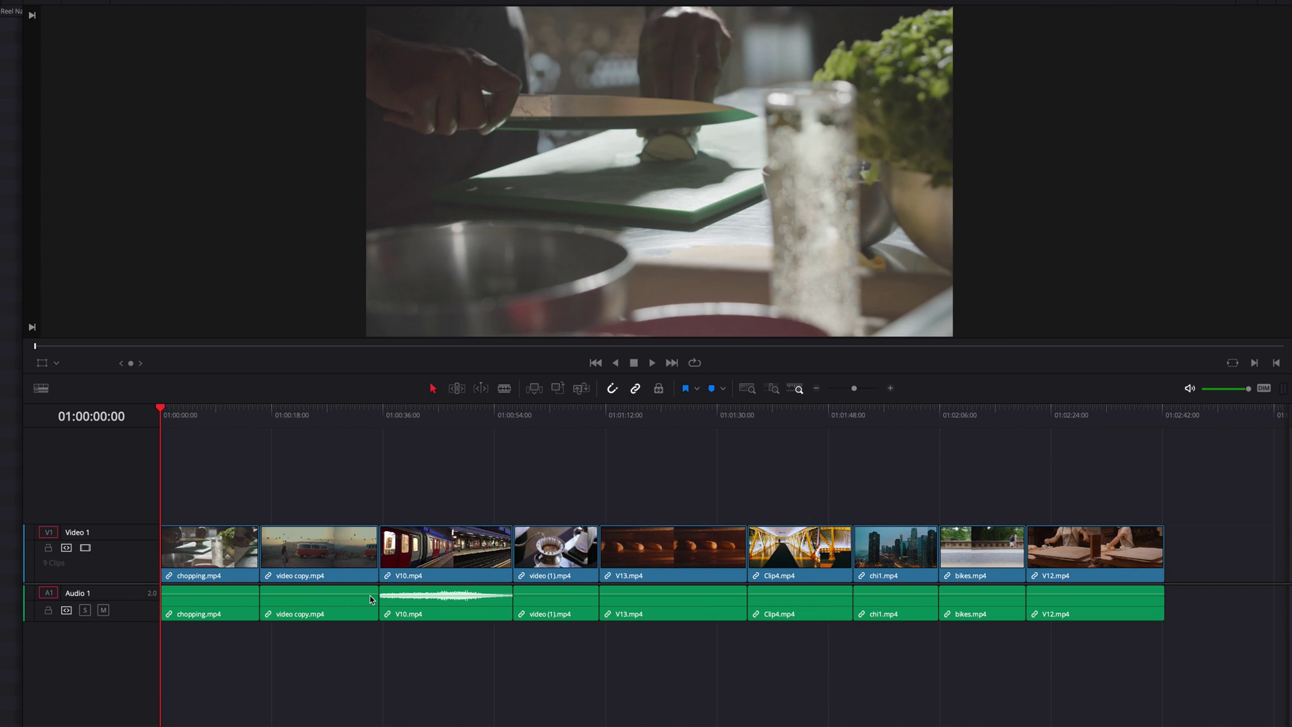
Trial ripple-delete video copy.mp4 and V10.mp4 with Shift+Delete, undoing each with Ctrl+Z
click(330, 558)
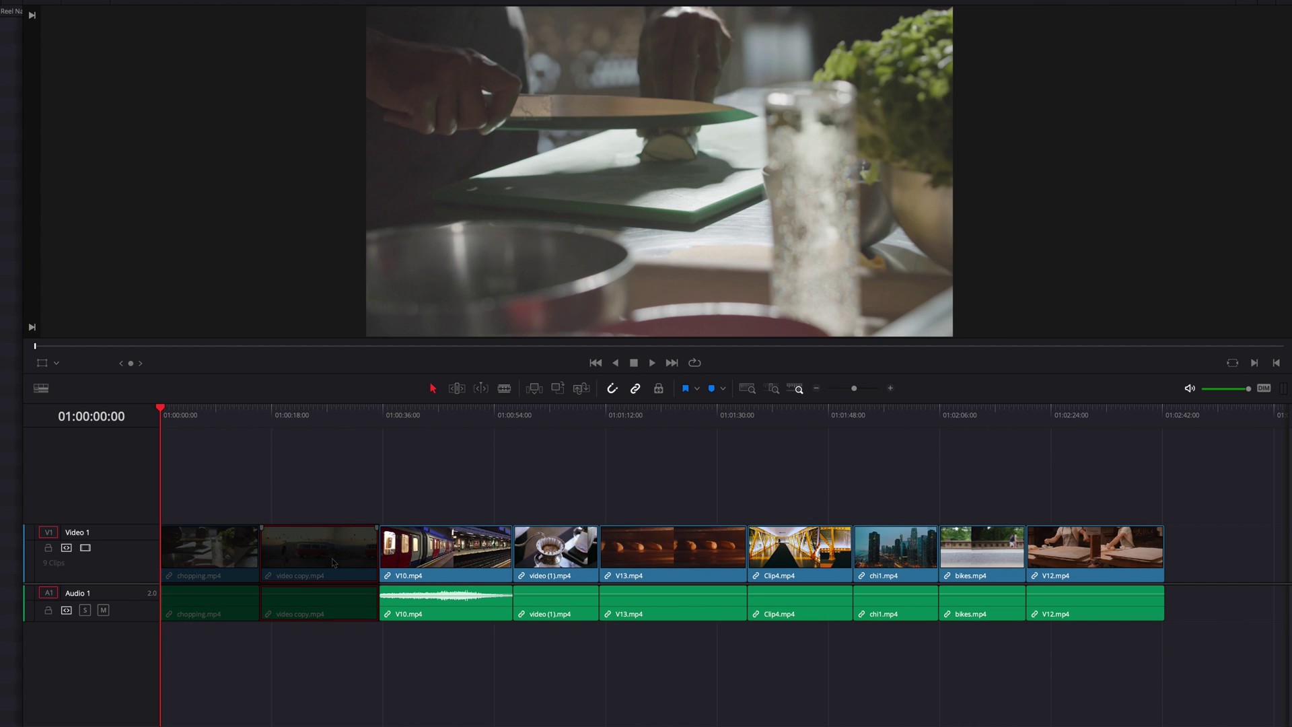
key(ctrl+z)
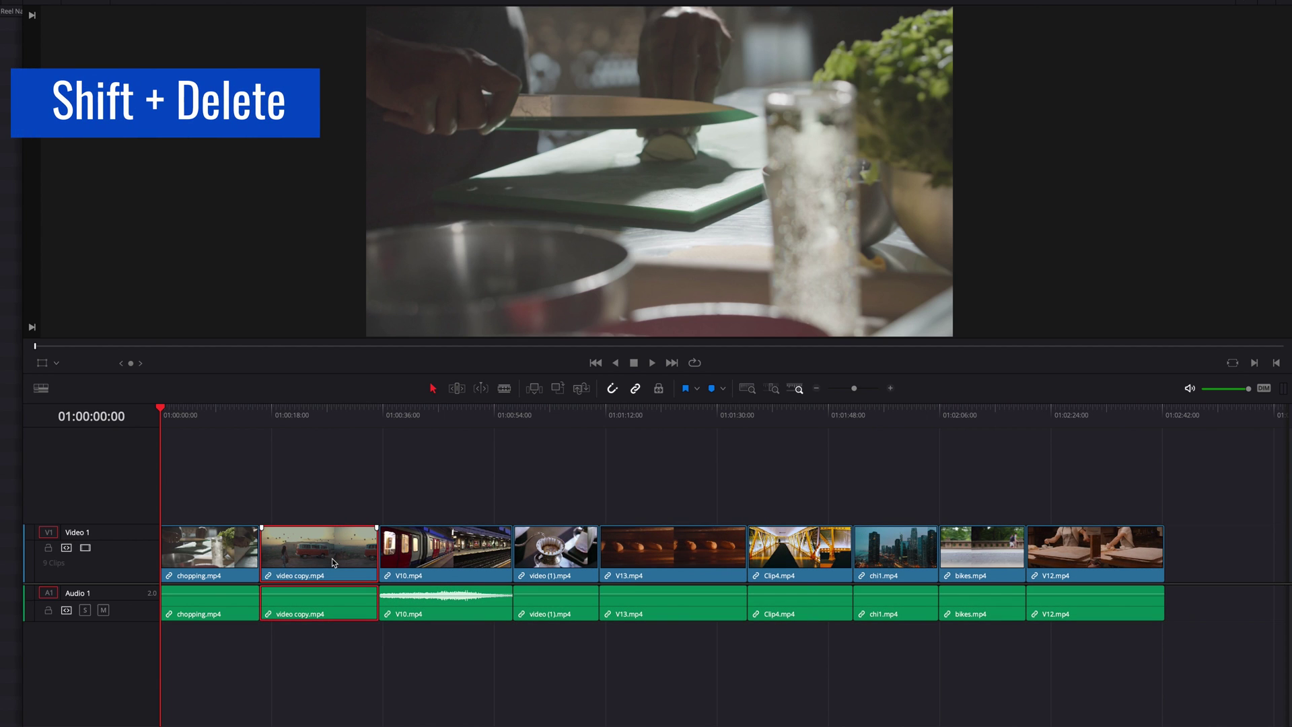
key(shift+Delete)
key(ctrl+z)
click(444, 553)
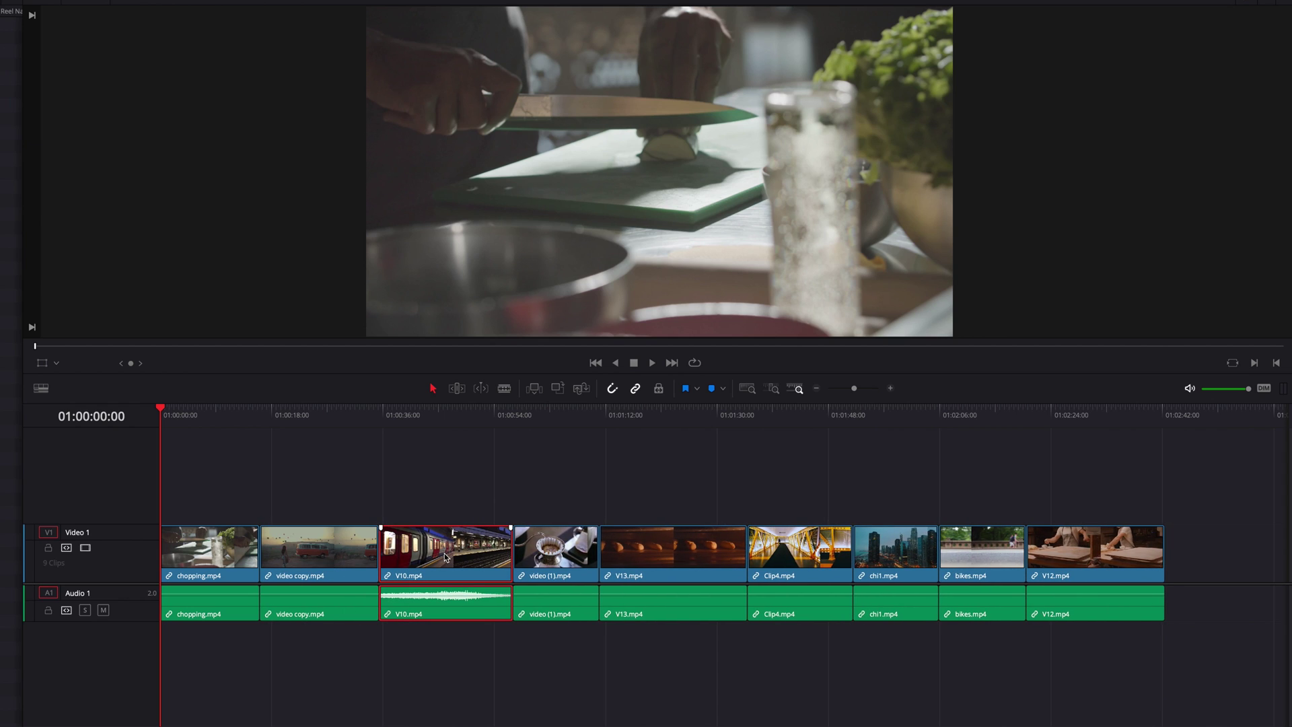
key(shift+Delete)
key(ctrl+z)
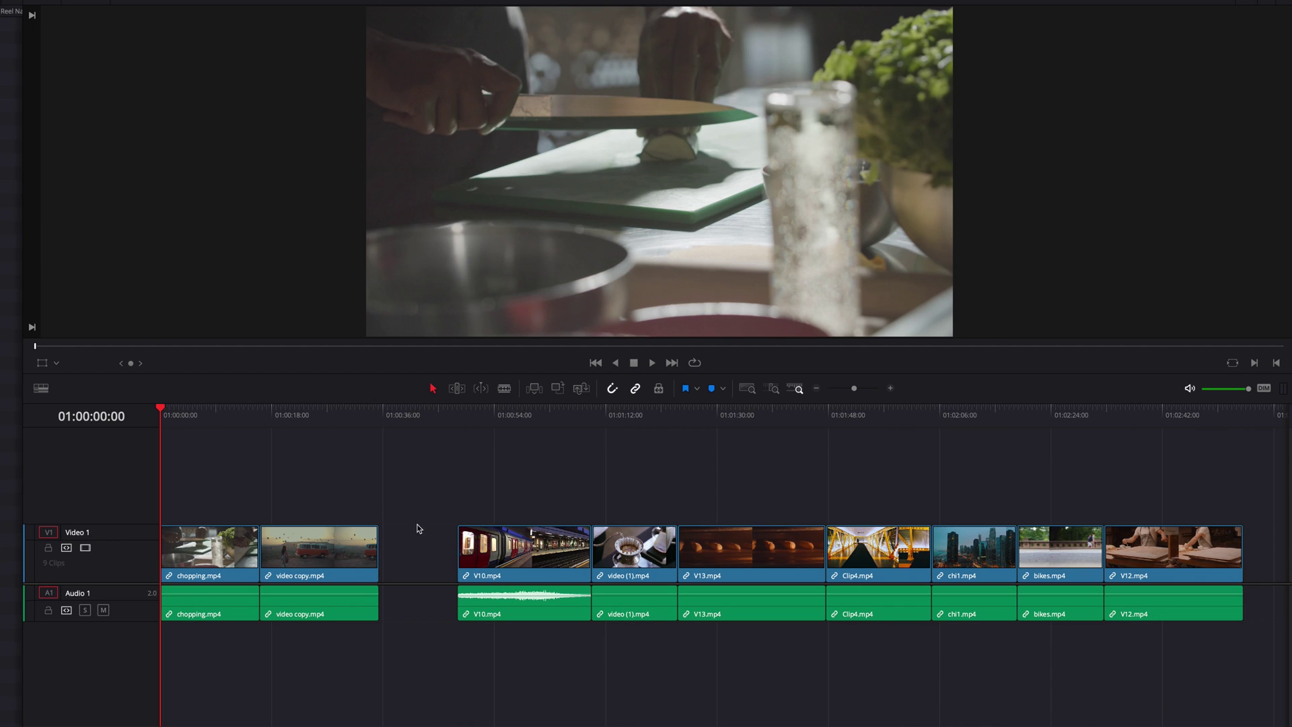
Delete the gap after video copy.mp4 twice, restoring it each time
key(Delete)
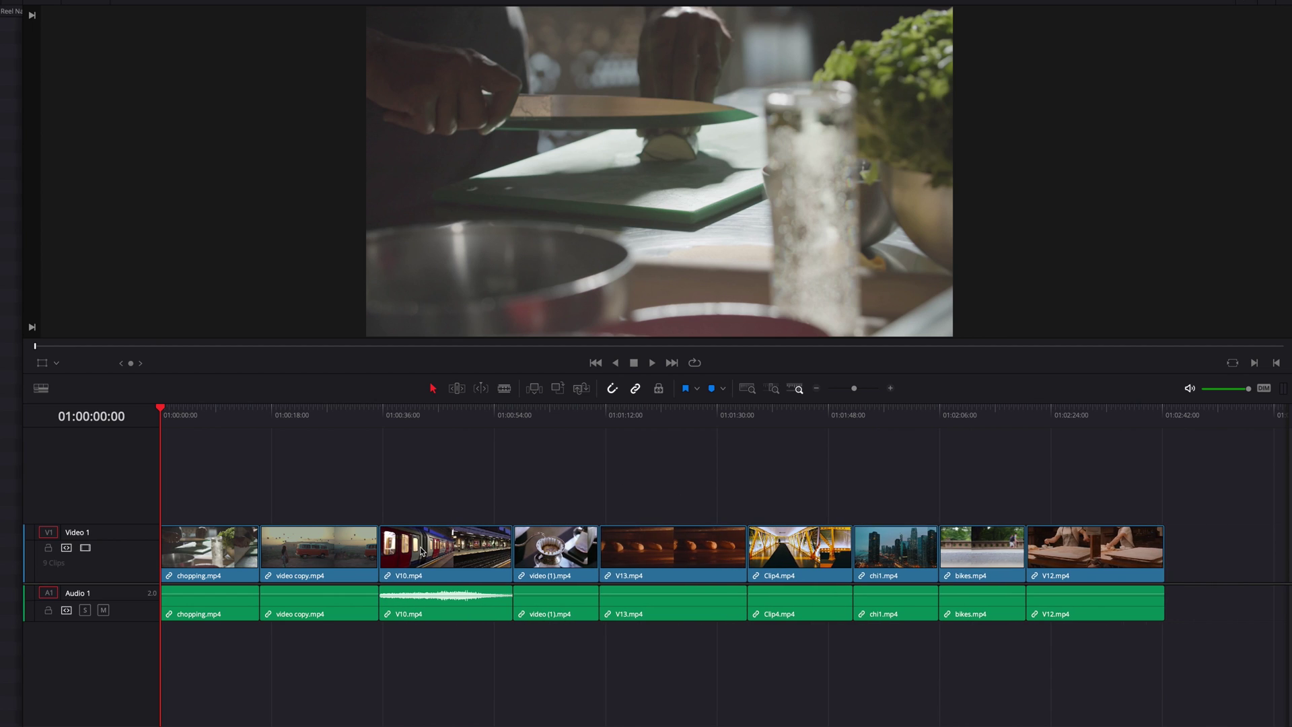
key(ctrl+z)
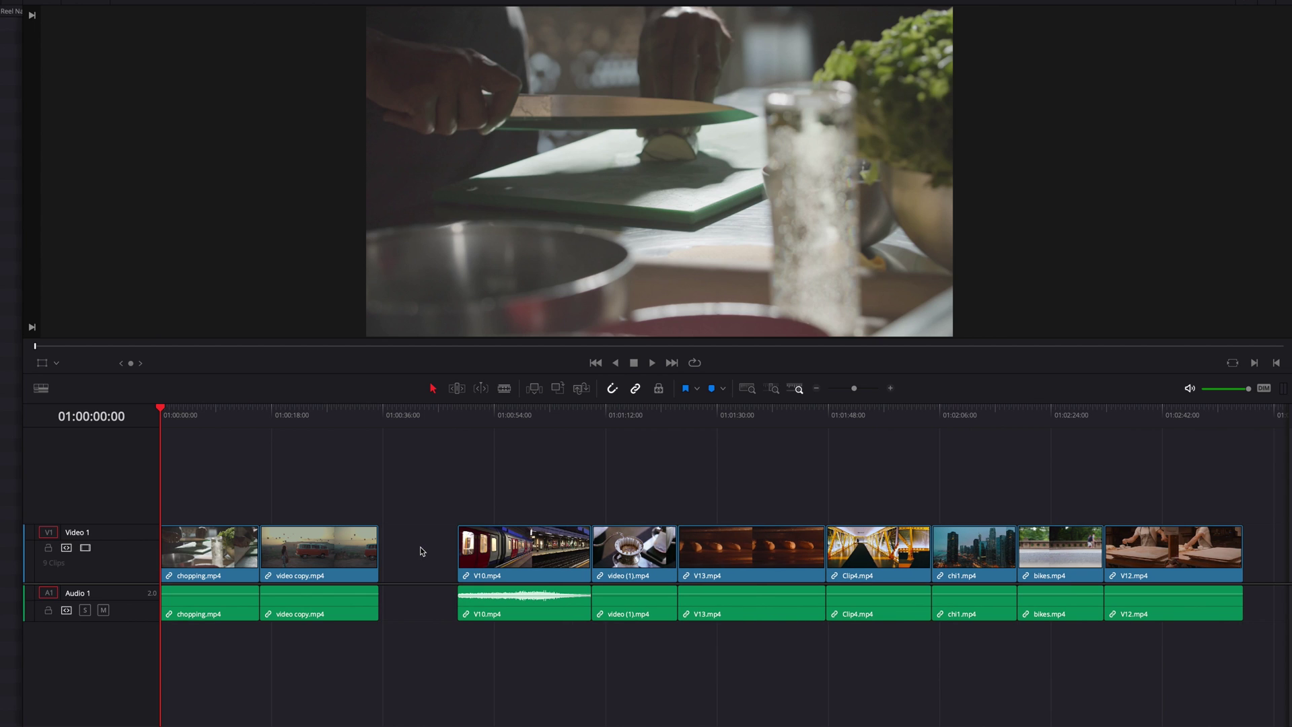
key(Delete)
key(ctrl+z)
Delete V10.mp4 from Video 1, undo once, then delete it again
click(531, 556)
key(Delete)
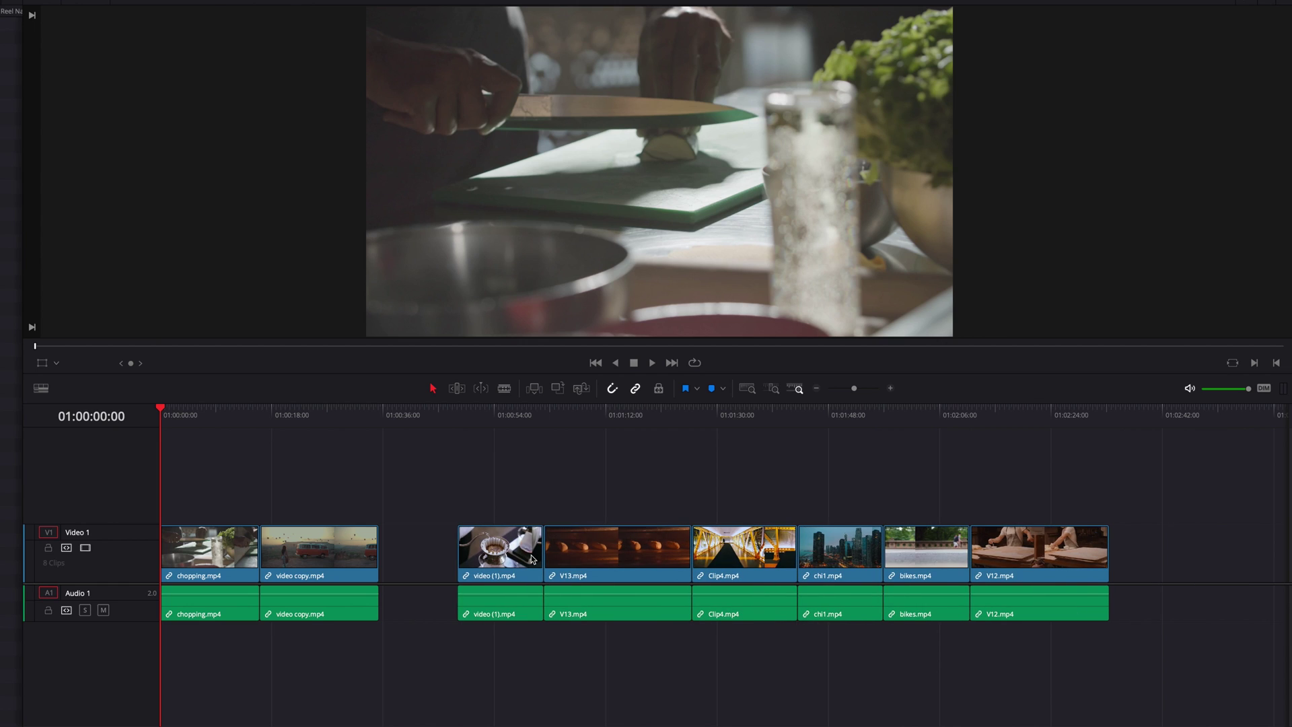
key(ctrl+z)
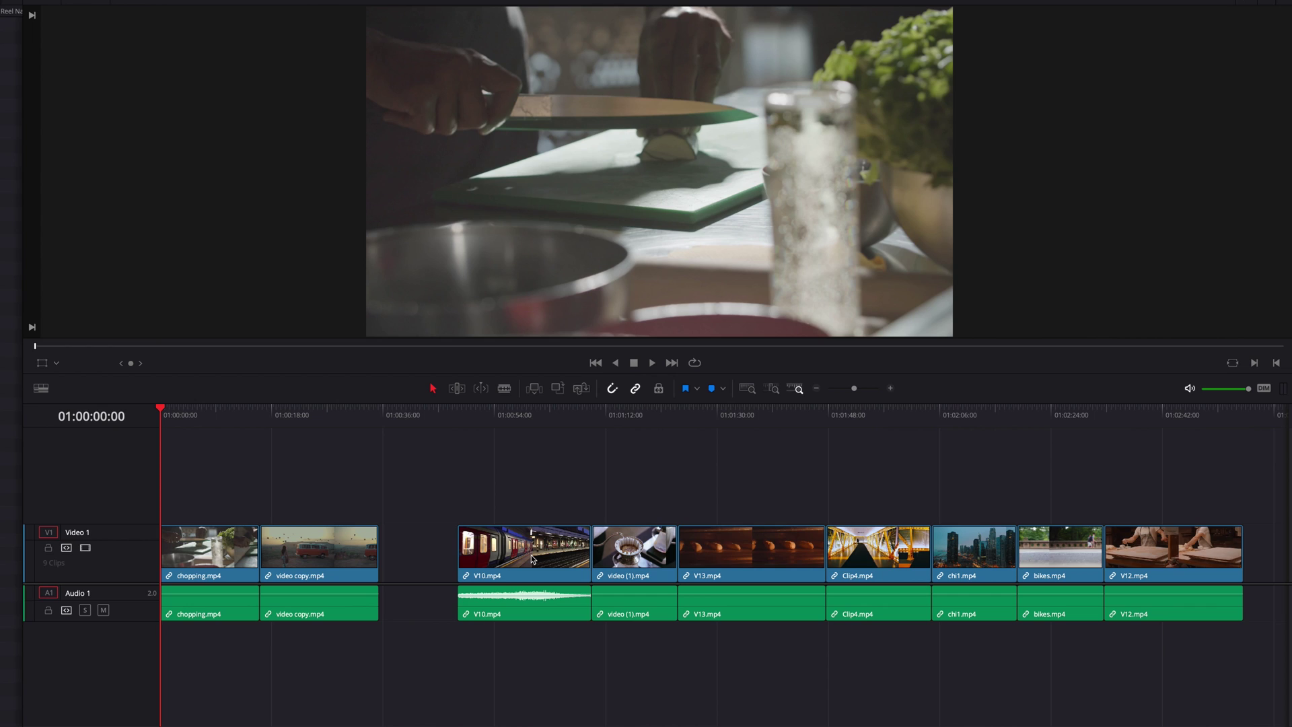
click(531, 558)
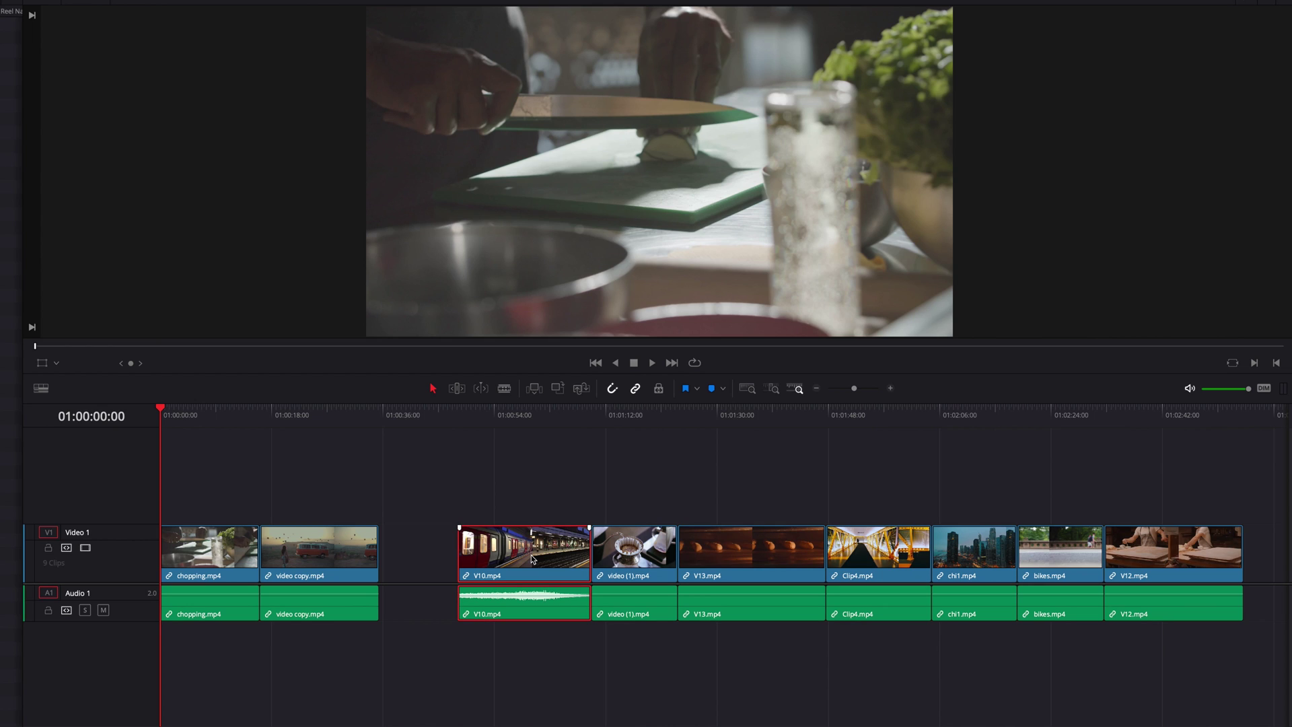
key(Delete)
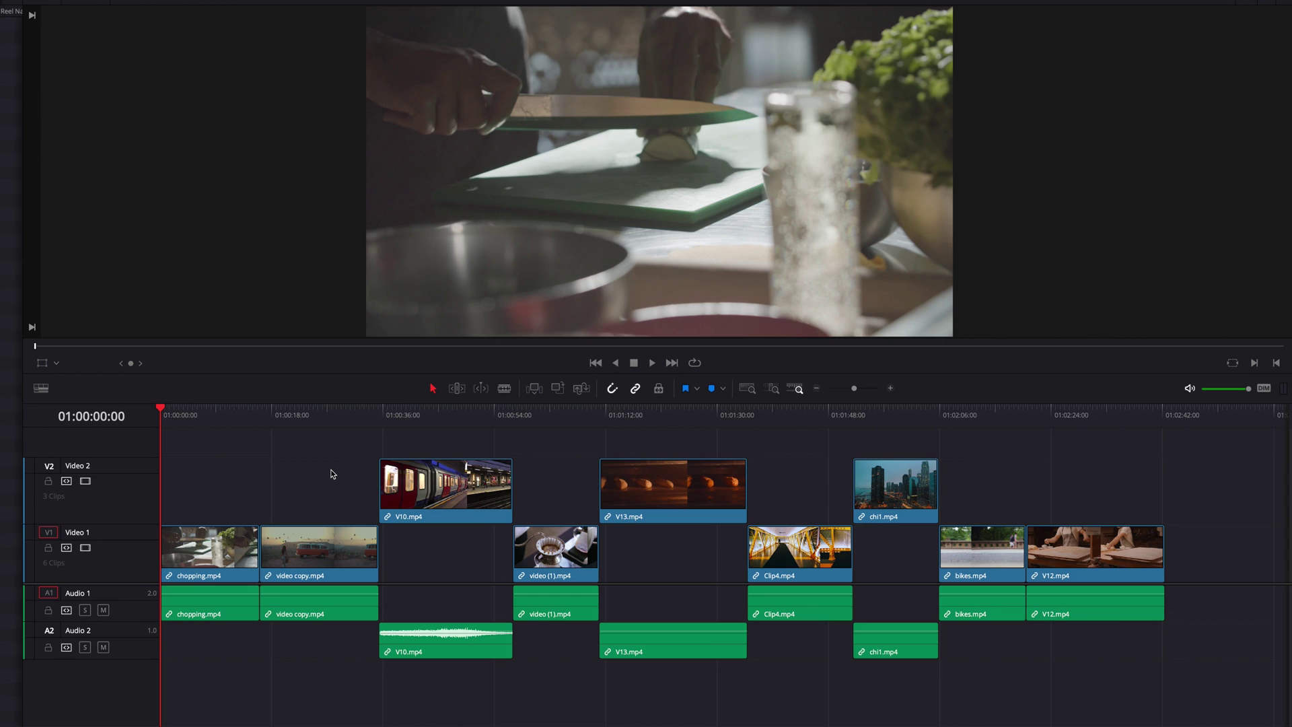
Disable and re-enable the chopping and video copy clips, then delete and restore video copy.mp4
click(336, 540)
key(d)
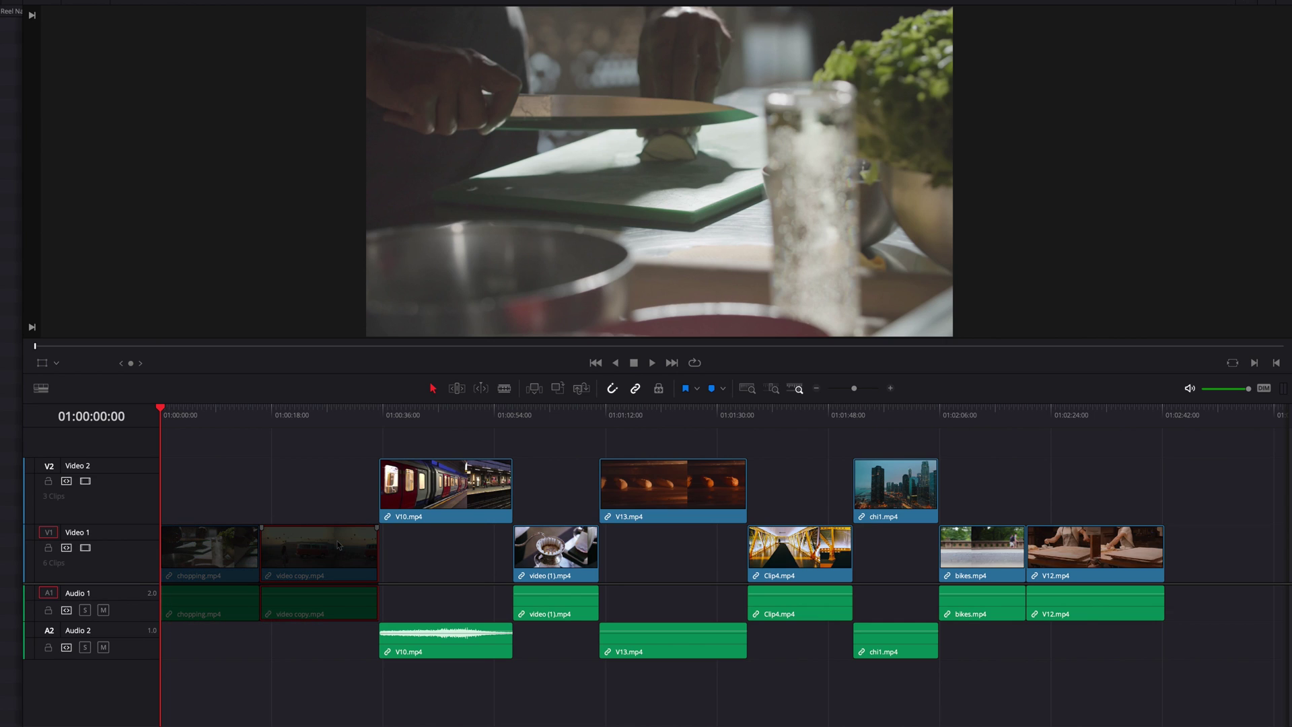
key(d)
key(Delete)
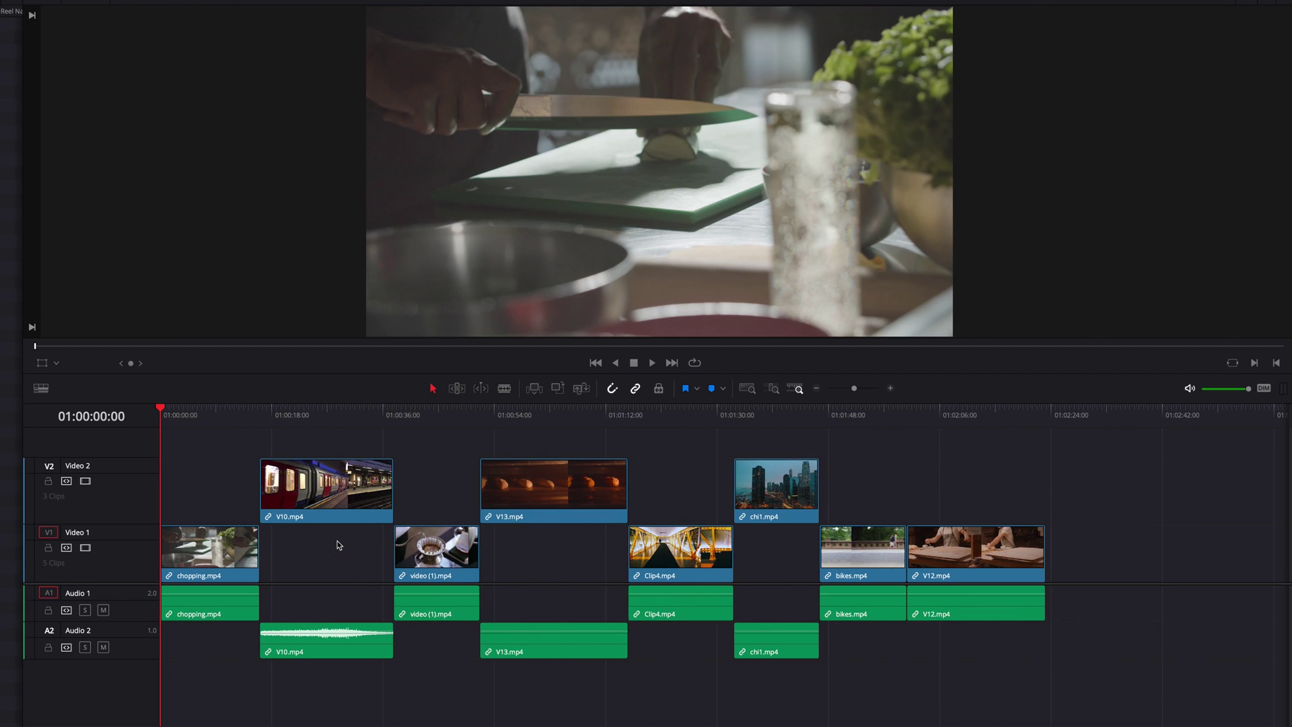
key(ctrl+z)
Trial-delete V10.mp4 on Video 2 and video (1).mp4, undoing both deletions
click(460, 503)
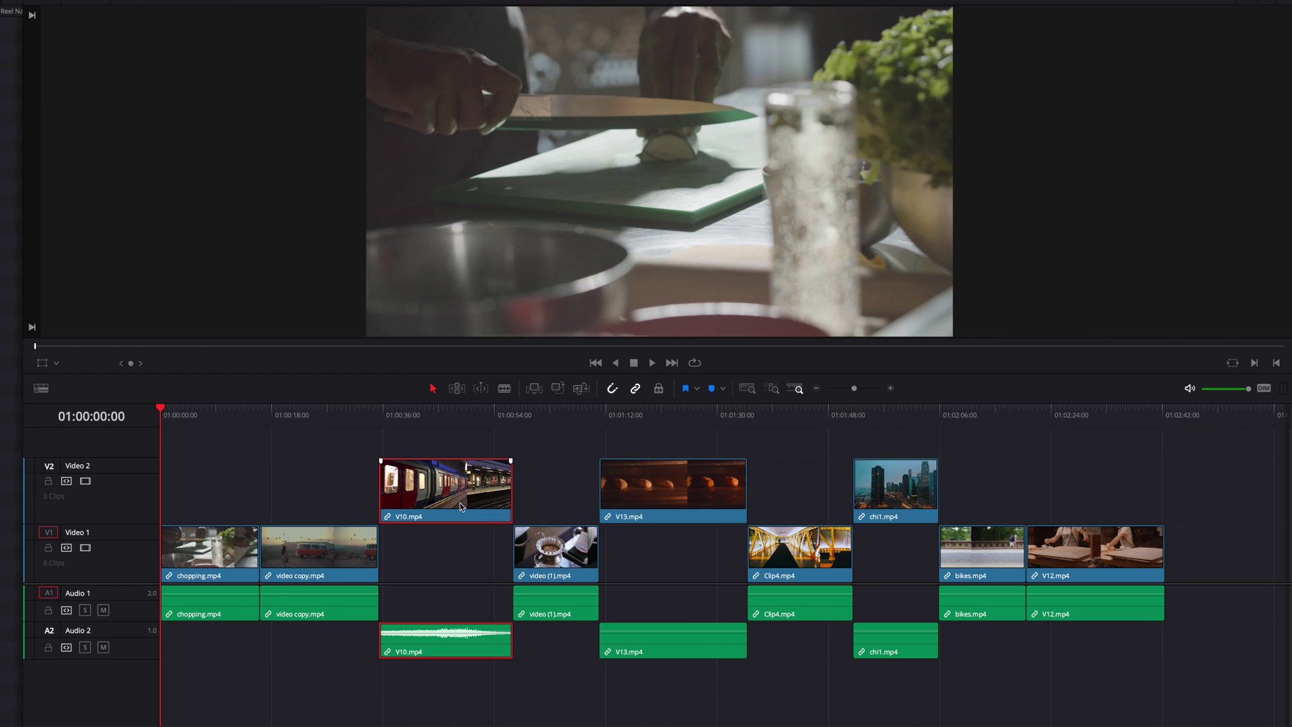
key(Delete)
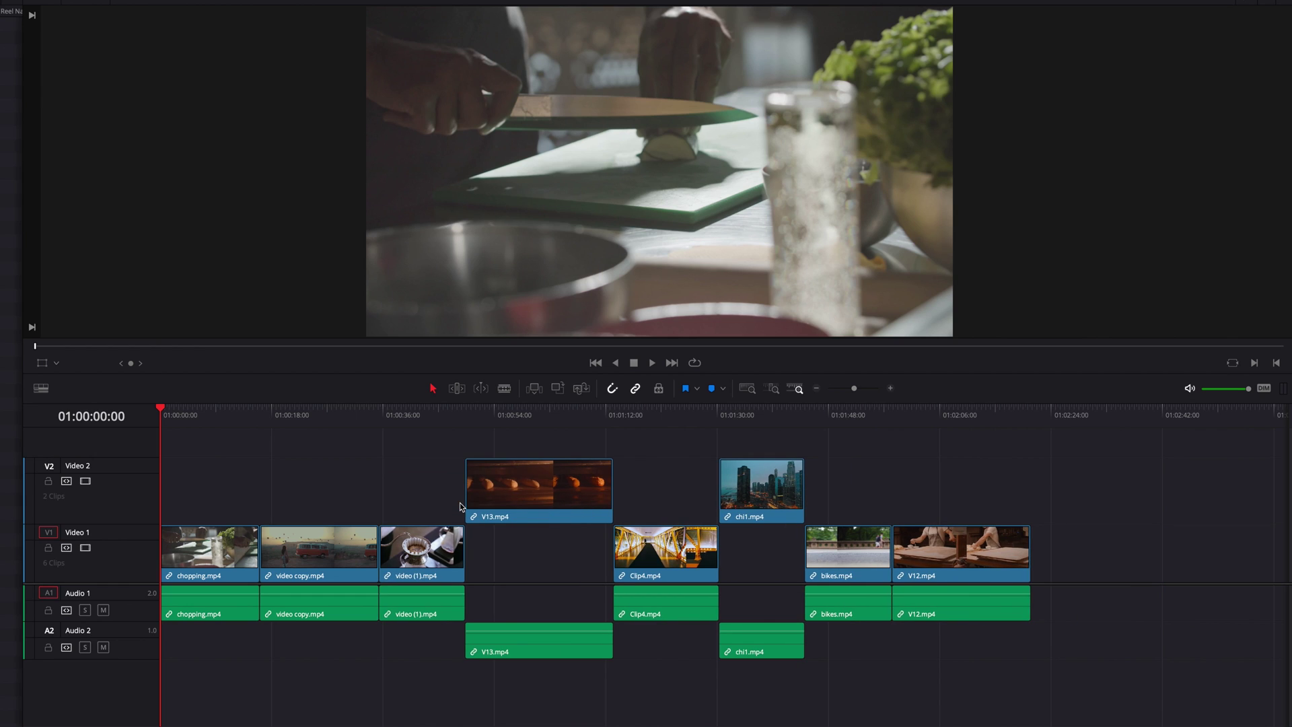
key(ctrl+z)
click(543, 550)
key(Delete)
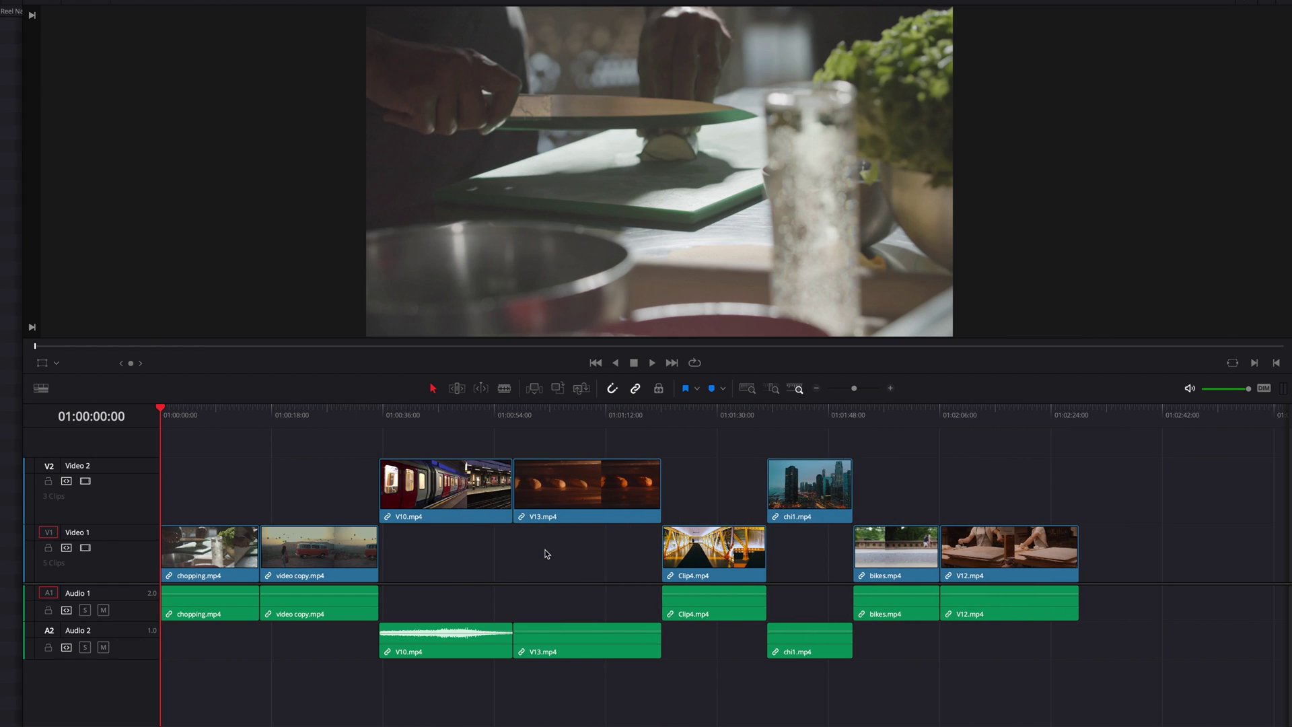
key(ctrl+z)
Trial-delete the gap after video copy.mp4, then ripple delete the gap before Clip4.mp4
click(434, 559)
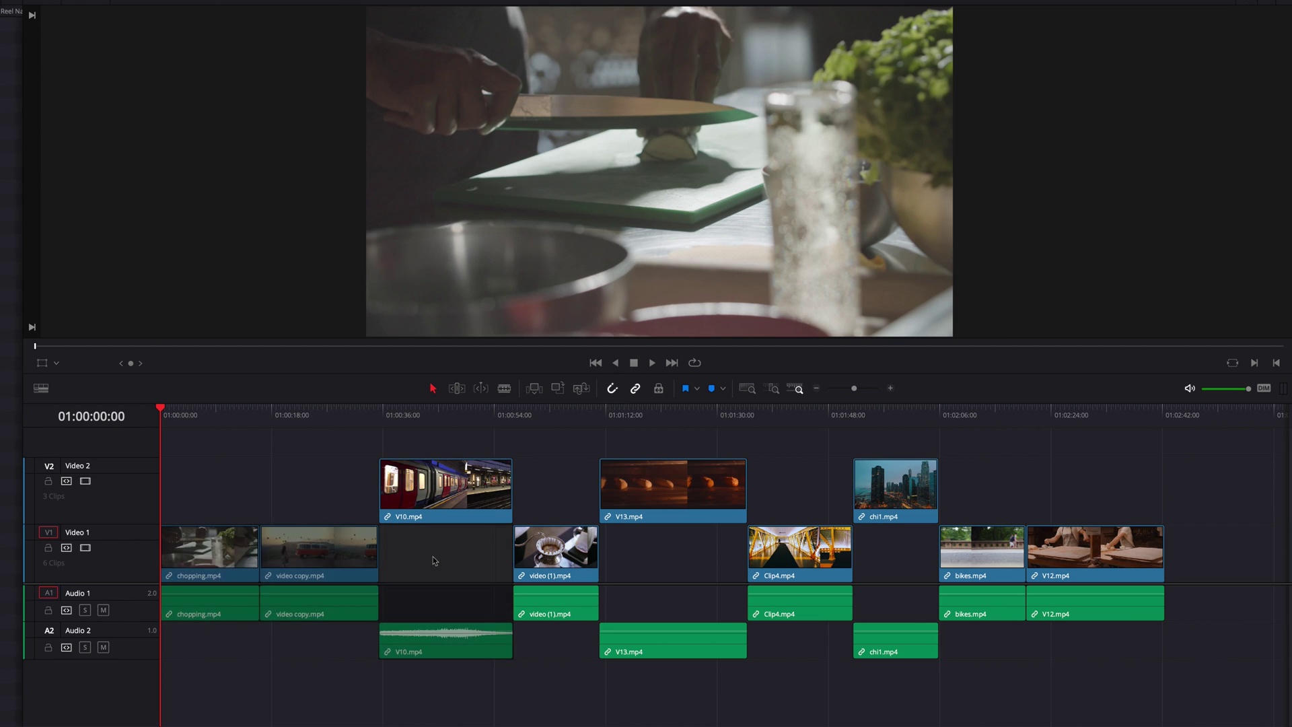
key(Delete)
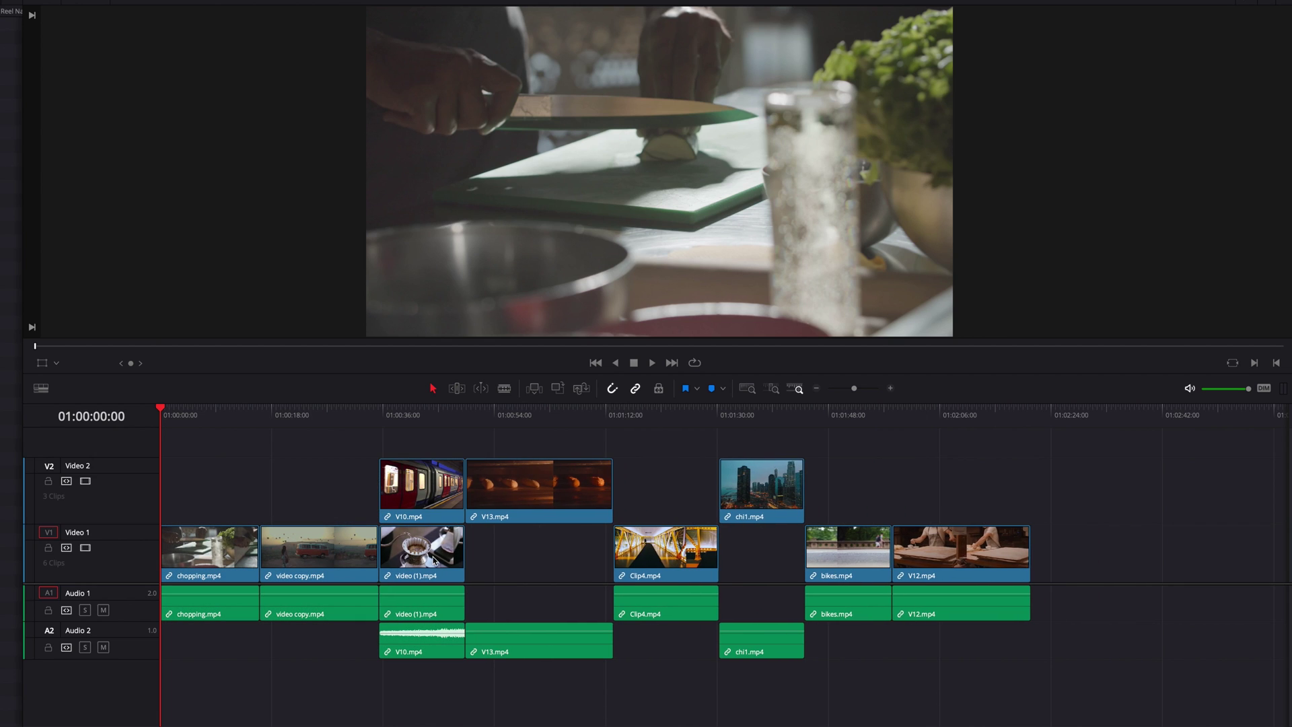
key(ctrl+z)
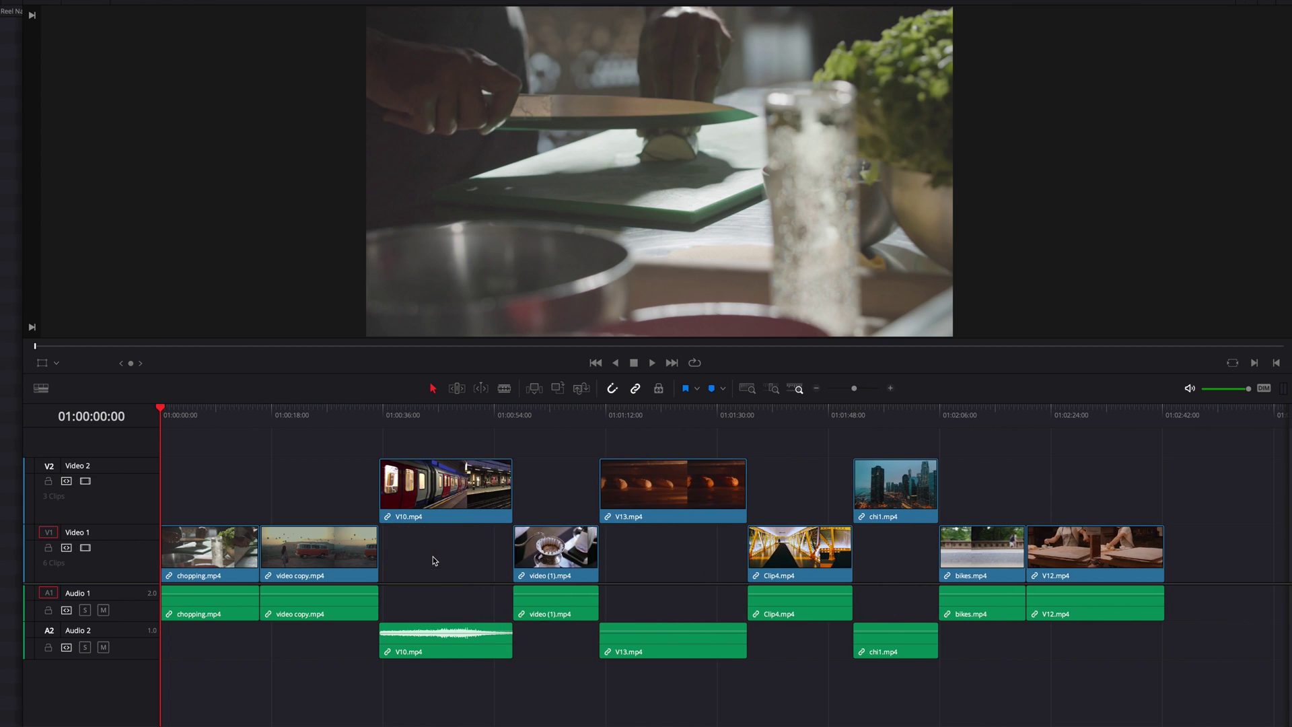
key(Delete)
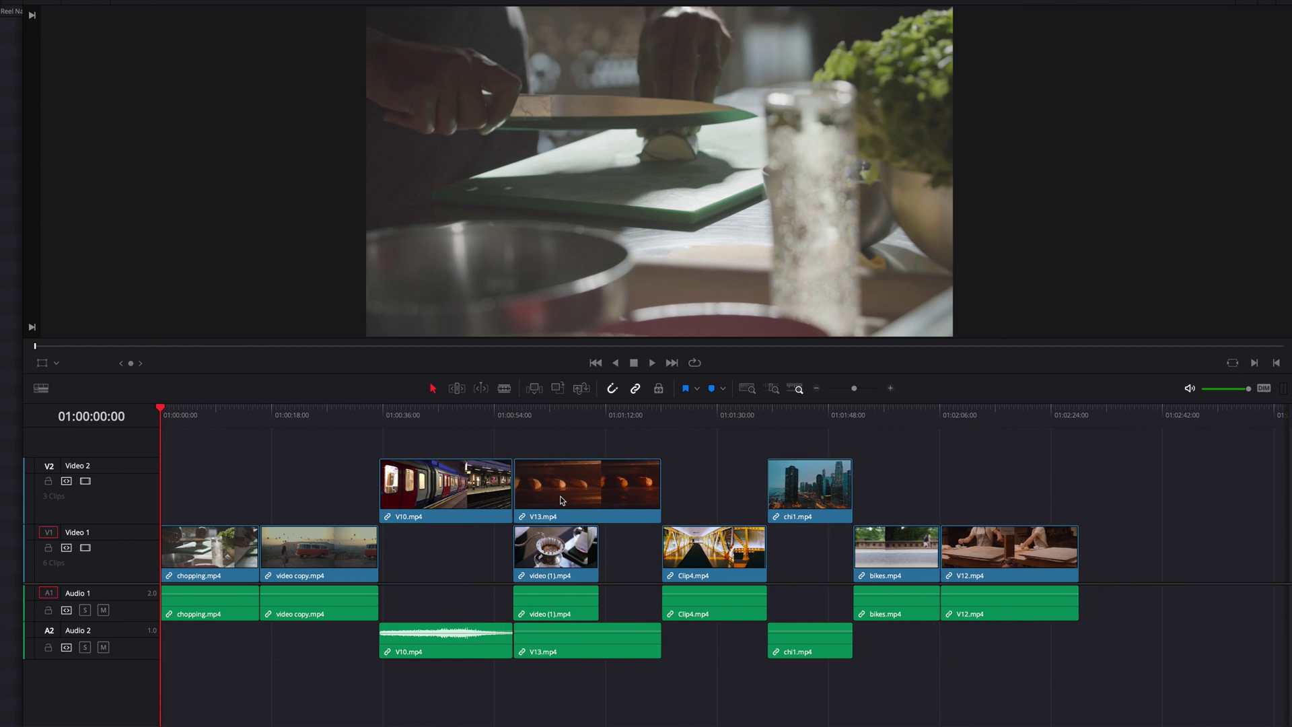
key(ctrl+z)
click(664, 553)
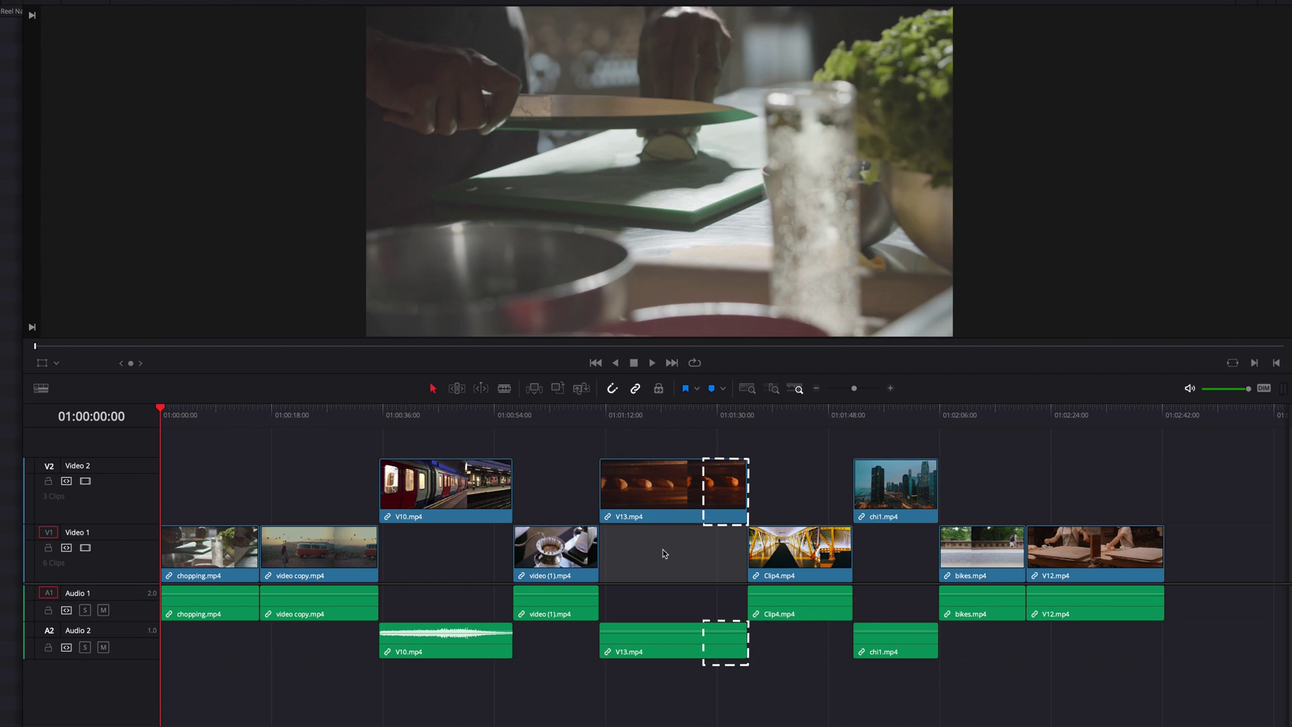
key(Delete)
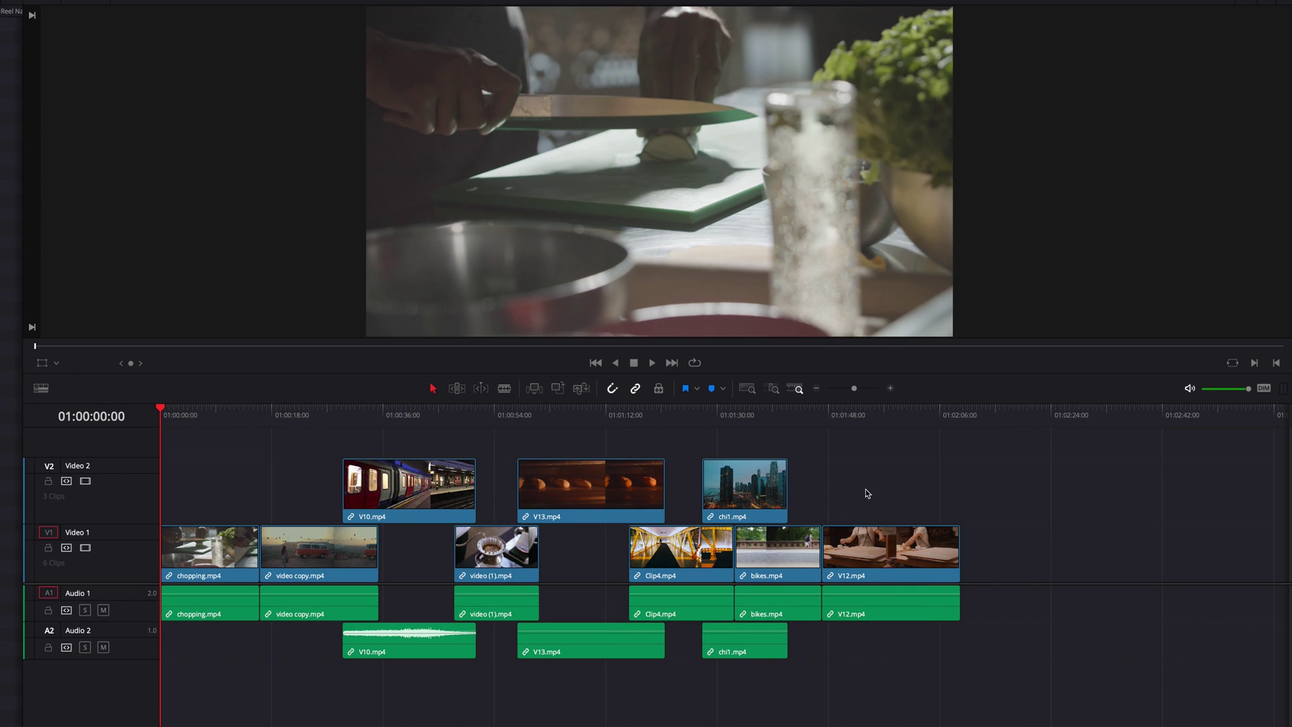
click(408, 493)
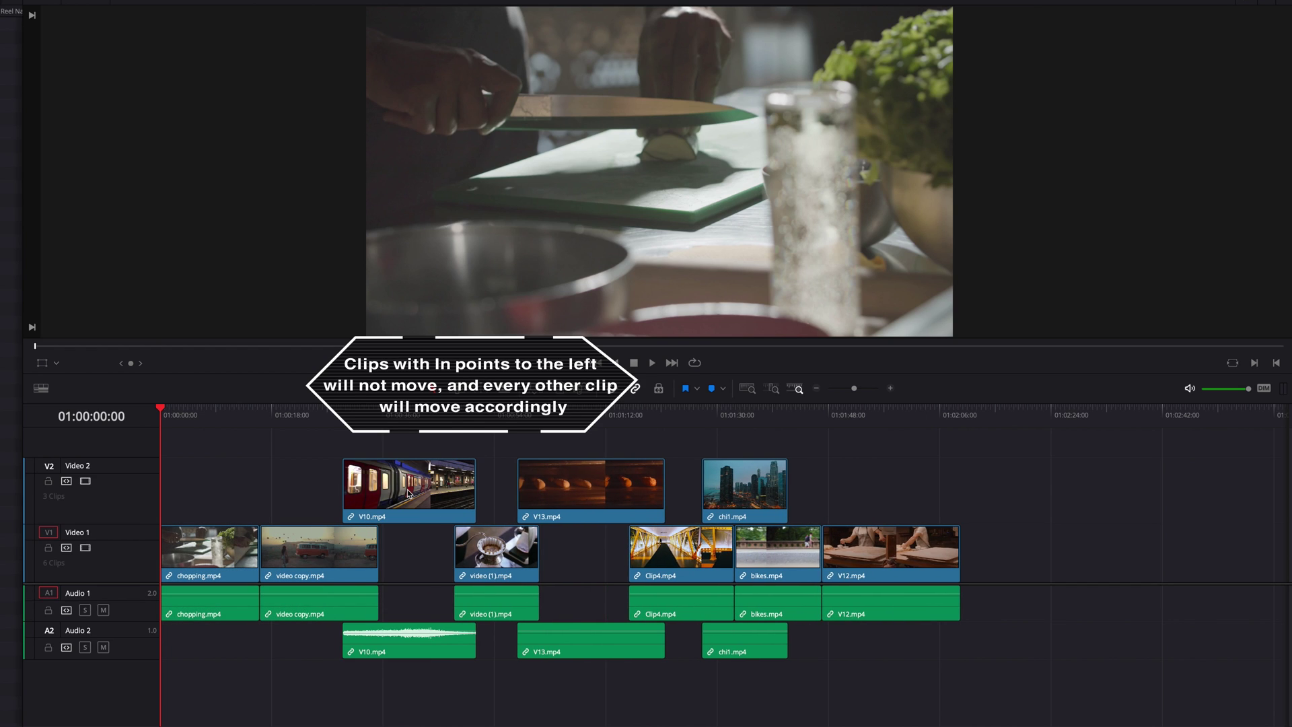
Trial-delete video copy.mp4 and video (1).mp4, undoing each deletion
click(325, 552)
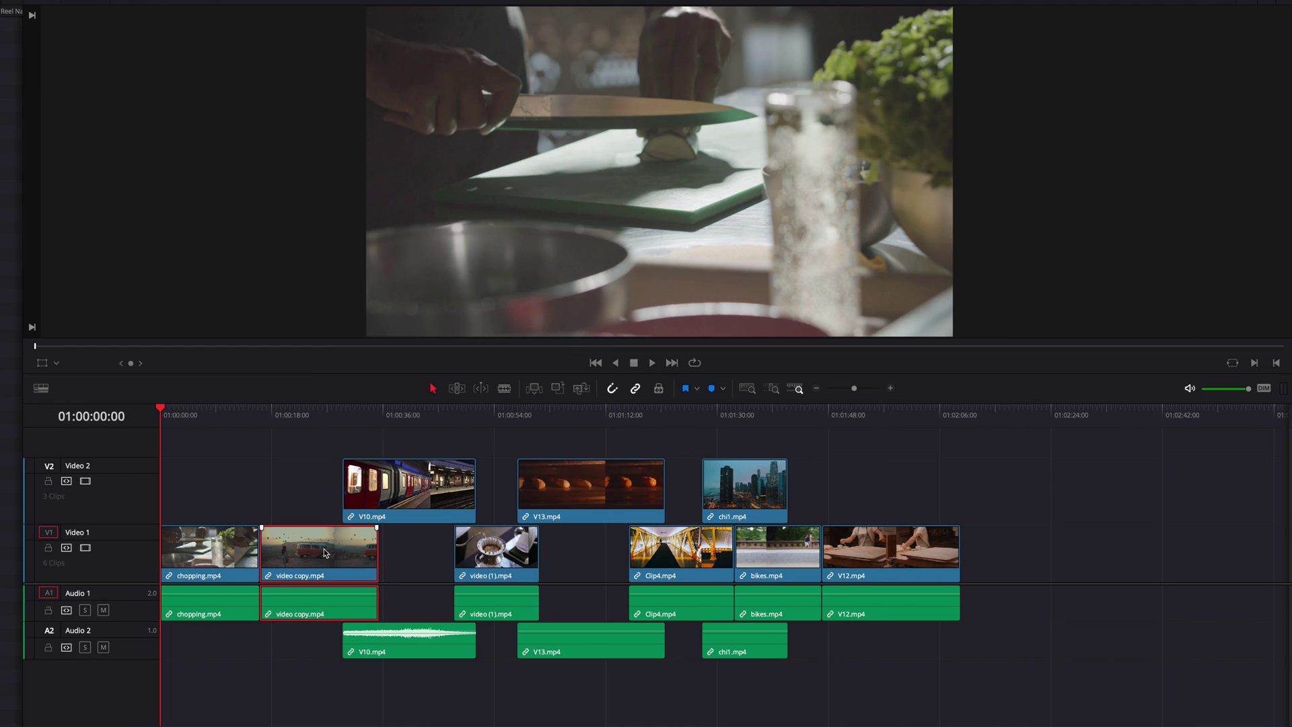
key(Delete)
key(ctrl+z)
click(486, 553)
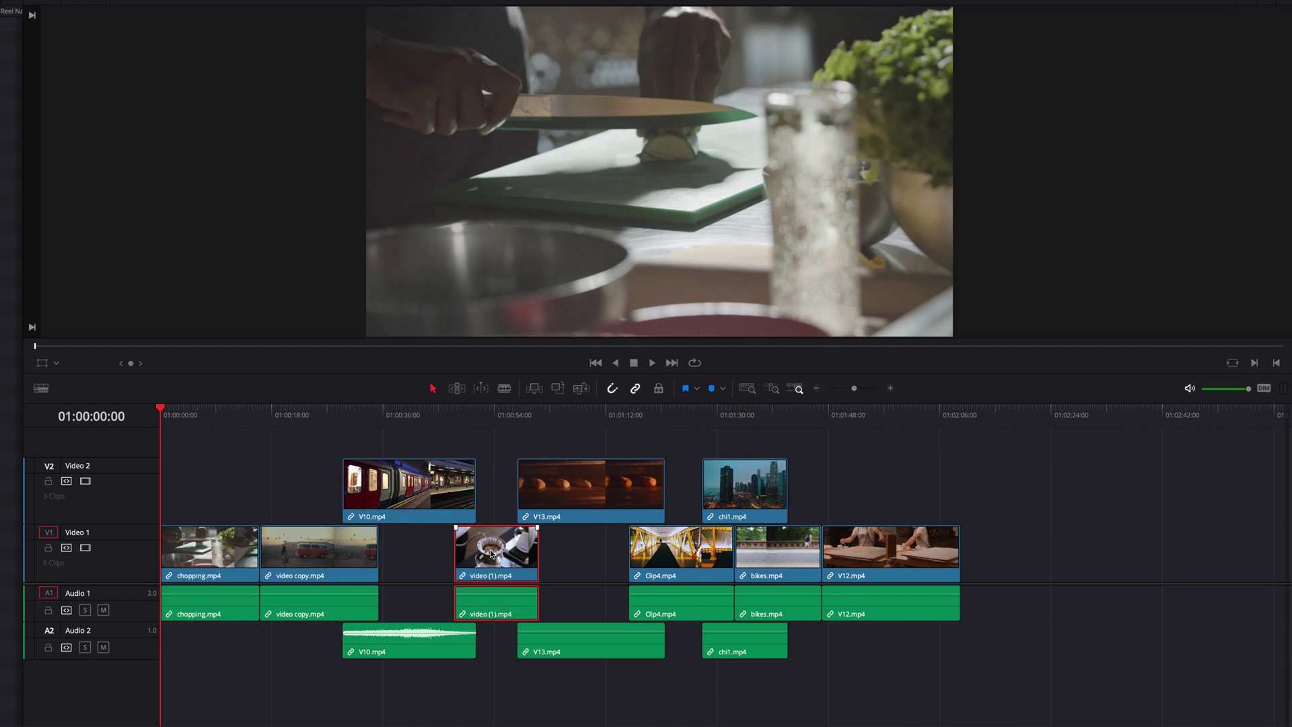
key(Delete)
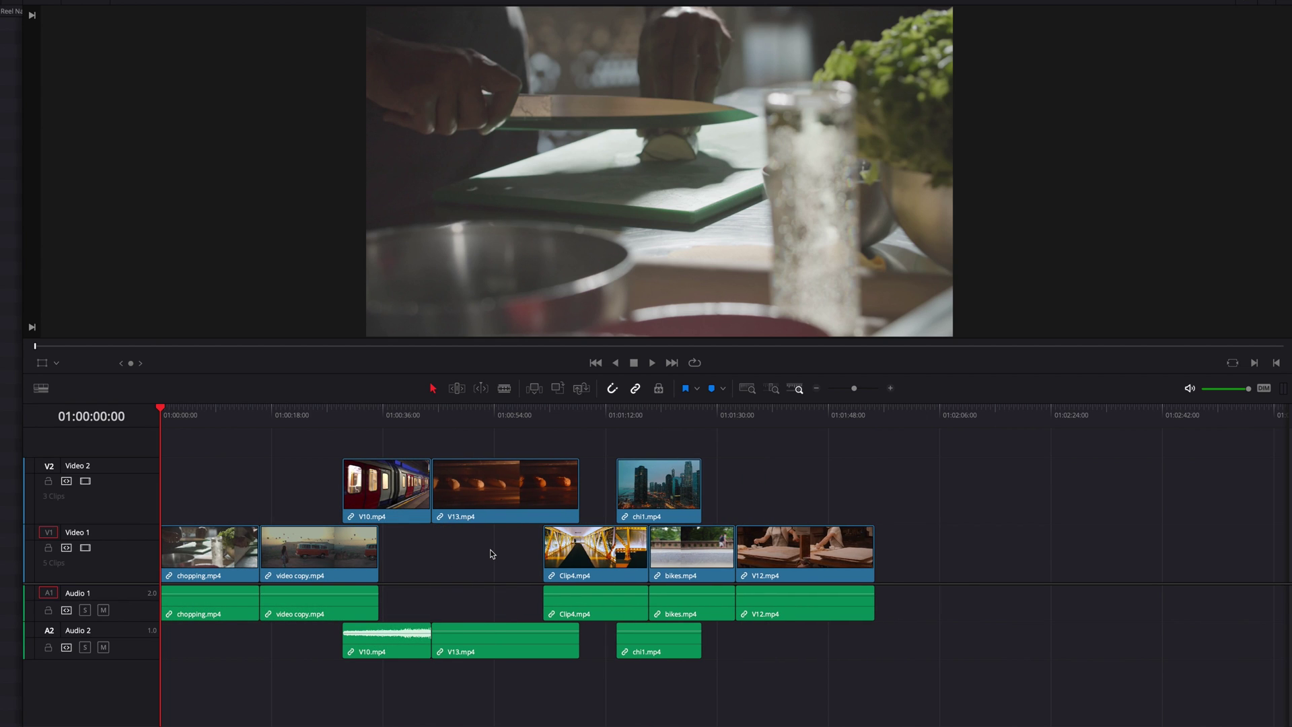
key(ctrl+z)
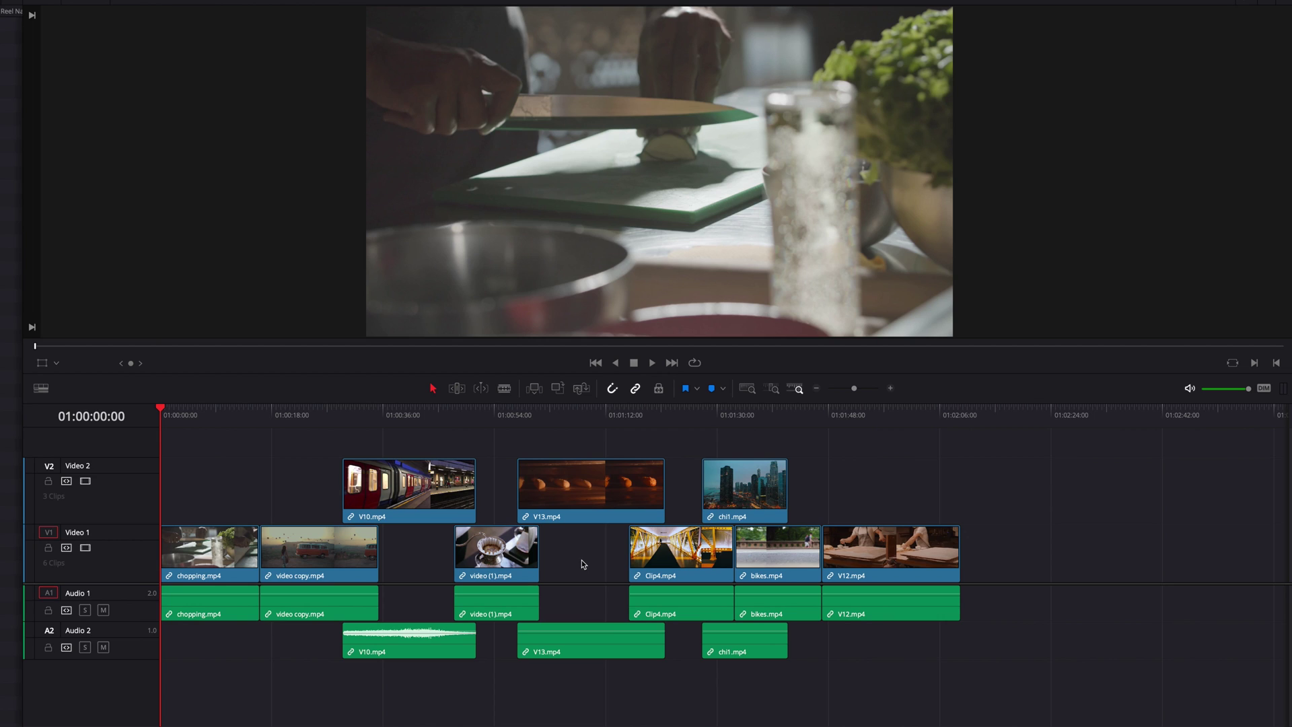
Trial-delete the Video 2 gap before V10.mp4 and the Video 1 gap before video (1).mp4, undoing both
click(261, 495)
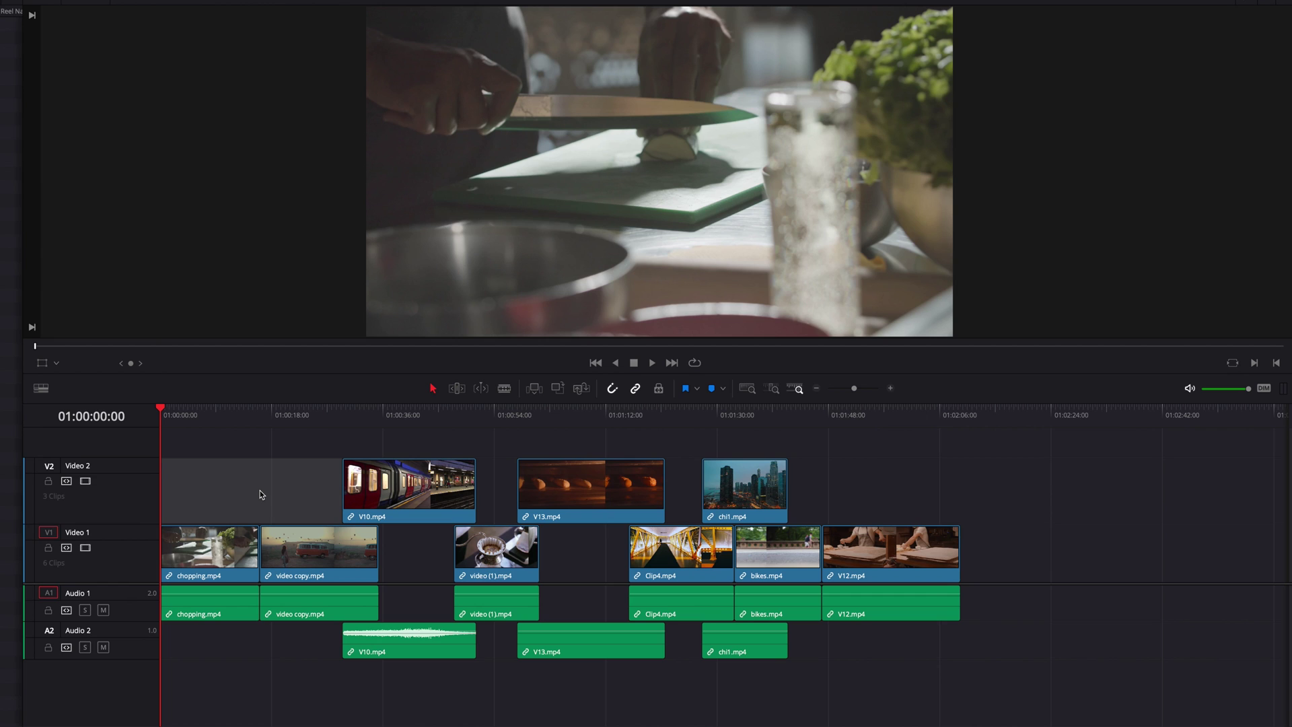
key(Delete)
key(ctrl+z)
key(ctrl+z)
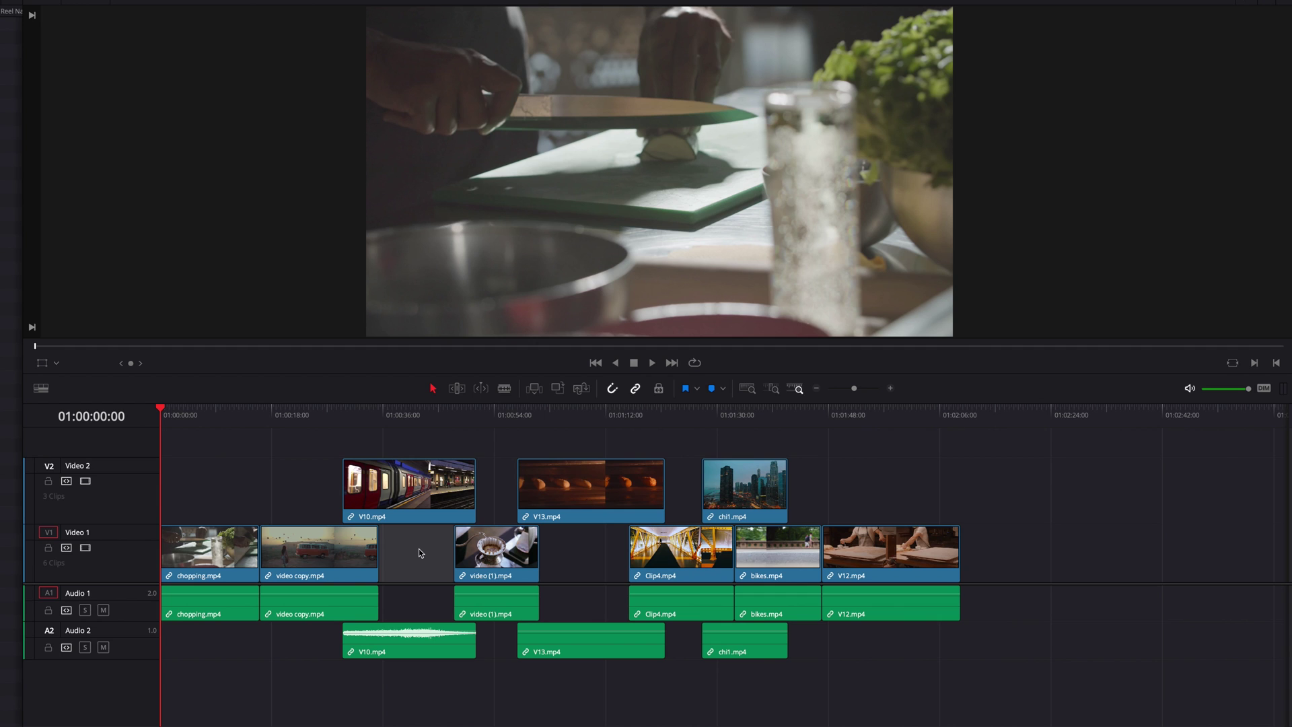
key(Delete)
key(ctrl+z)
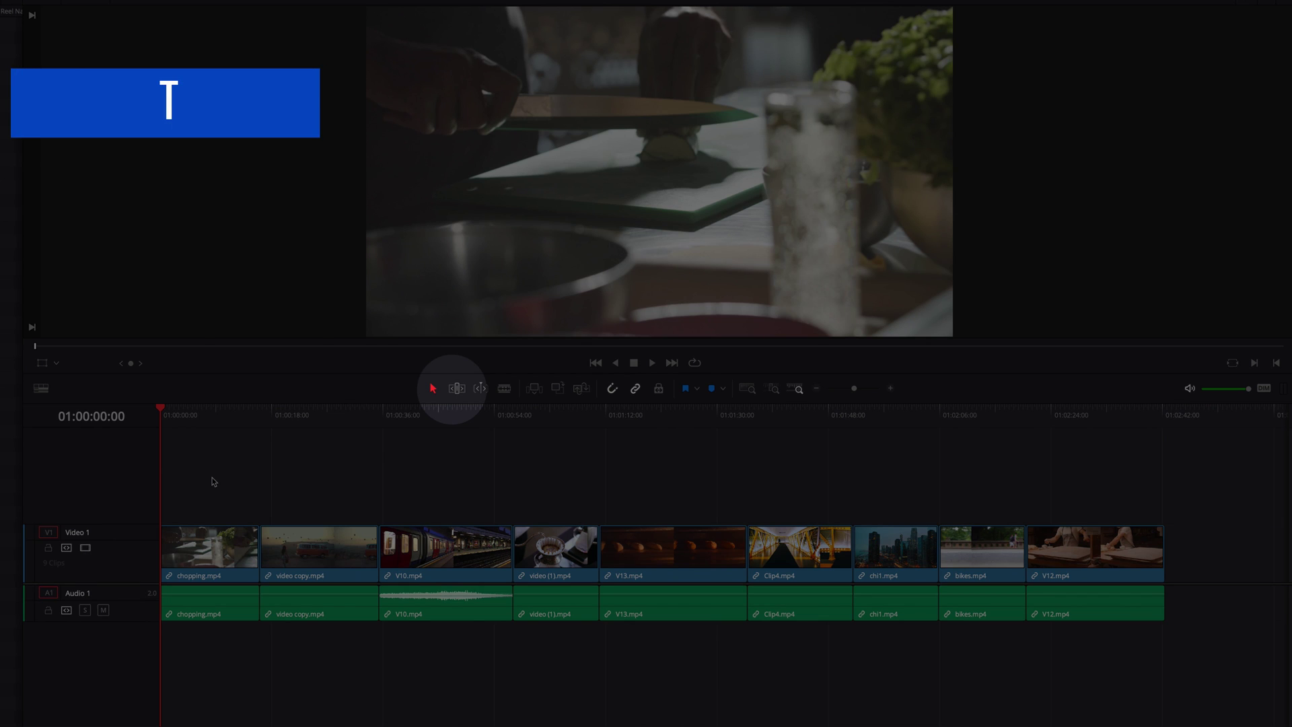
In Trim mode, ripple-trim video copy.mp4's edit points and drag V10.mp4's head to close the gap
key(t)
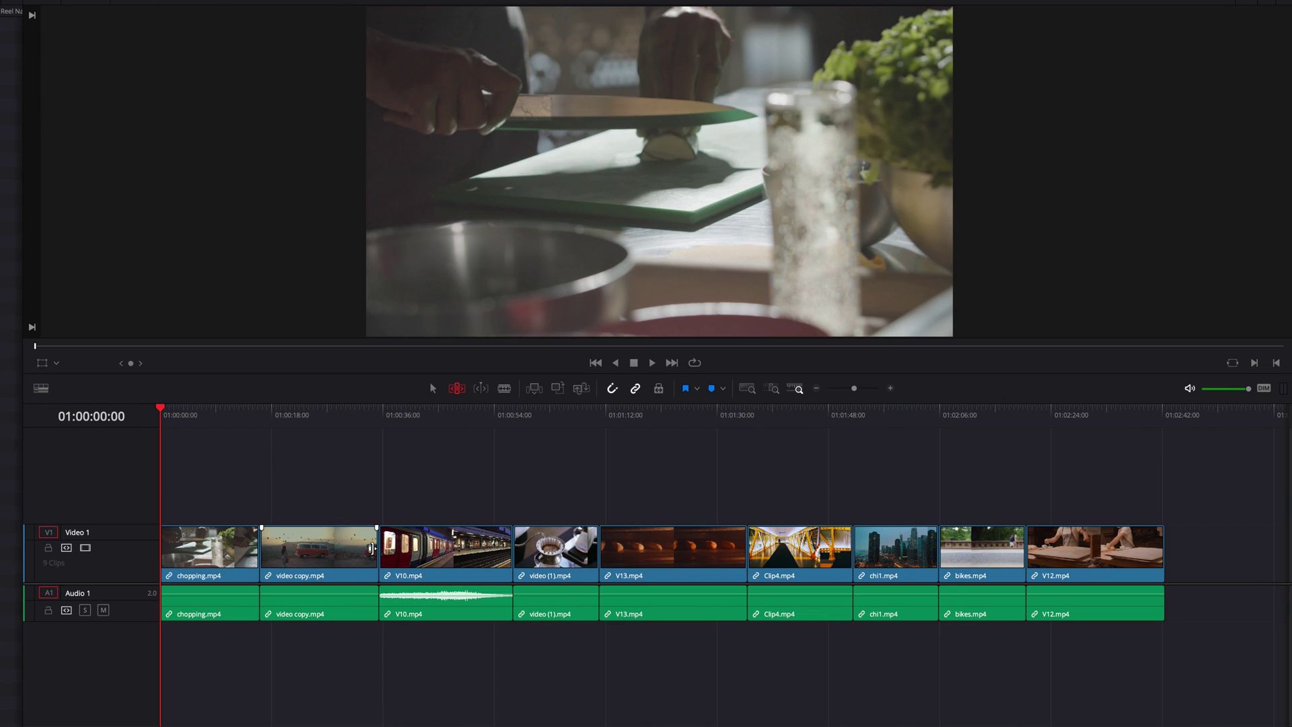
click(371, 548)
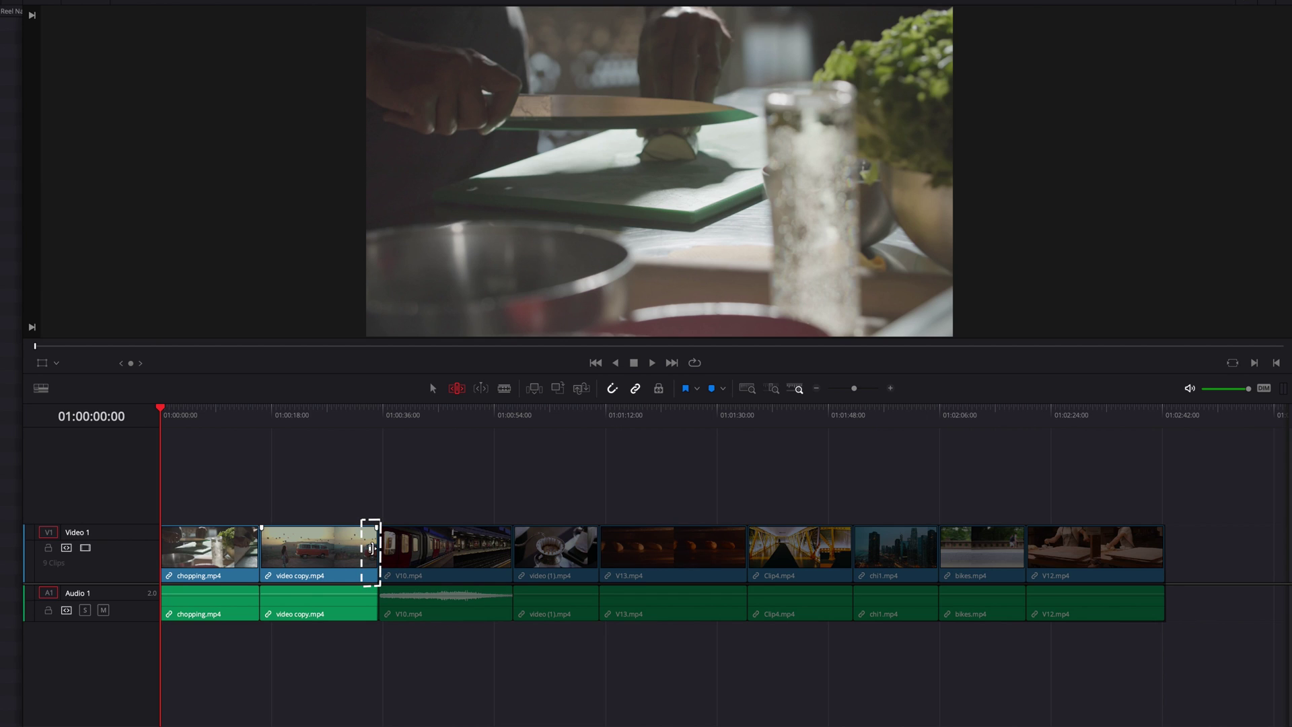
mouse_move(371, 549)
mouse_down()
mouse_move(317, 551)
mouse_move(374, 544)
mouse_up()
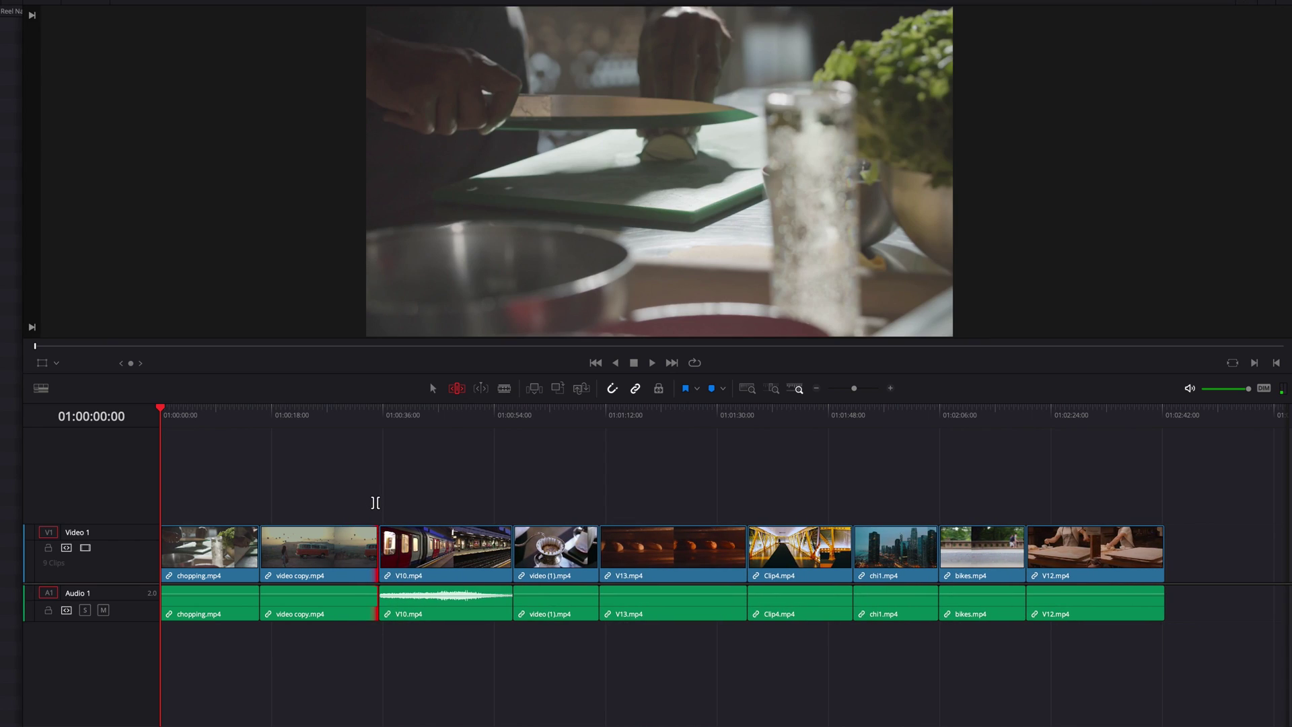
click(266, 549)
drag(268, 548, 417, 480)
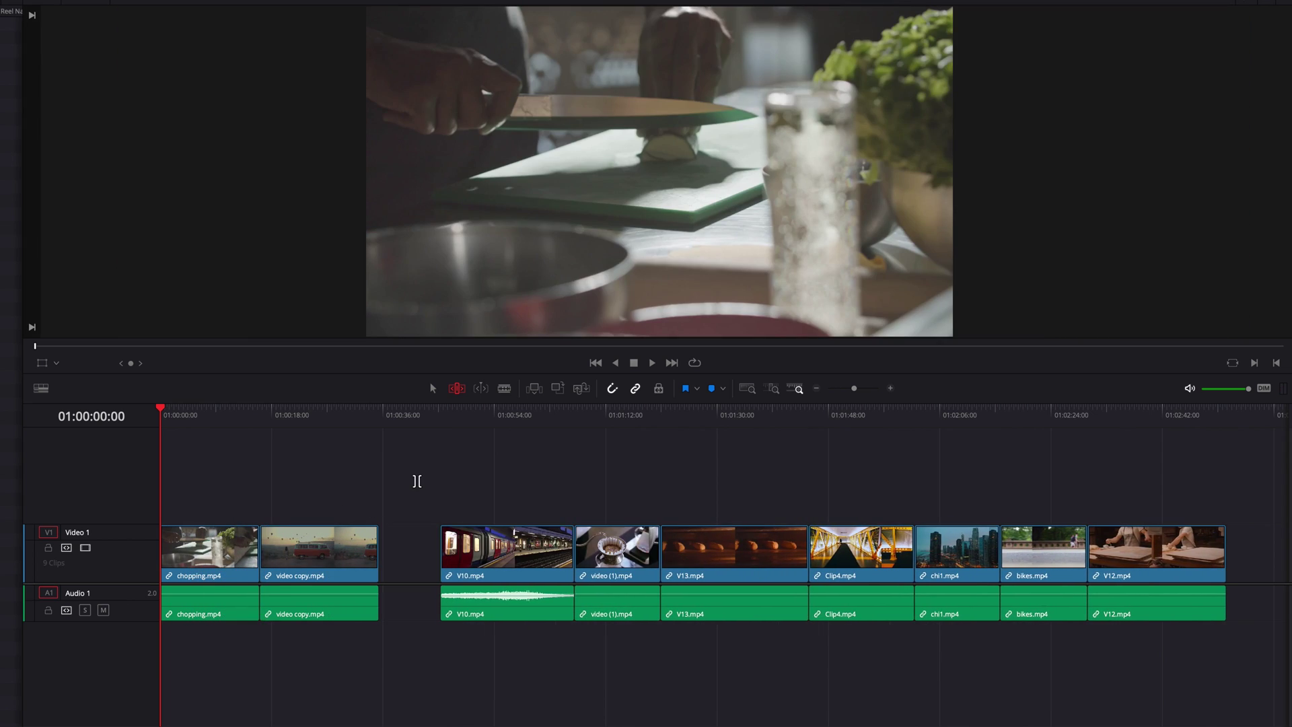
drag(433, 545, 470, 548)
mouse_move(386, 551)
mouse_down()
mouse_move(434, 550)
mouse_move(373, 553)
mouse_up()
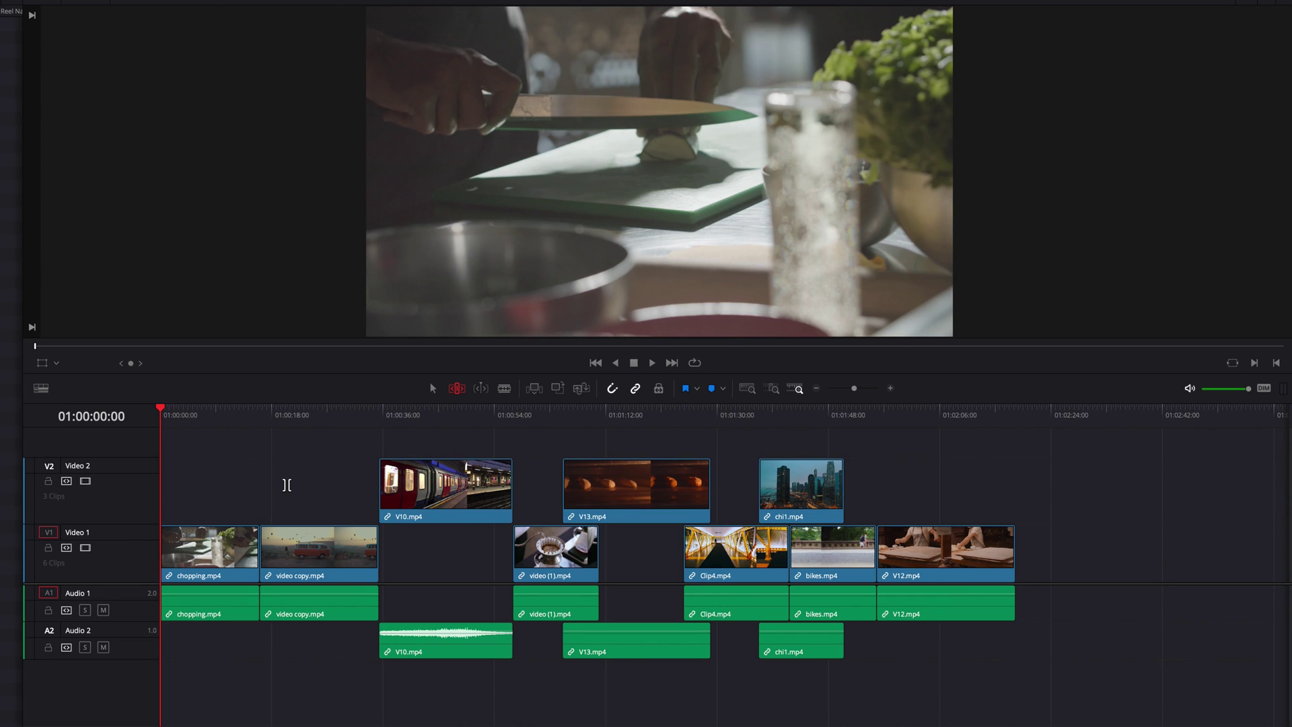
Ripple-trim the ends of video copy, V10, video (1) and V13, then drag Clip4's head left
click(374, 549)
mouse_move(362, 549)
mouse_down()
mouse_move(300, 551)
mouse_move(377, 551)
mouse_up()
click(505, 486)
mouse_move(503, 485)
mouse_down()
mouse_move(437, 491)
mouse_move(512, 491)
mouse_up()
click(595, 547)
mouse_move(595, 547)
mouse_down()
mouse_move(577, 550)
mouse_move(595, 549)
mouse_up()
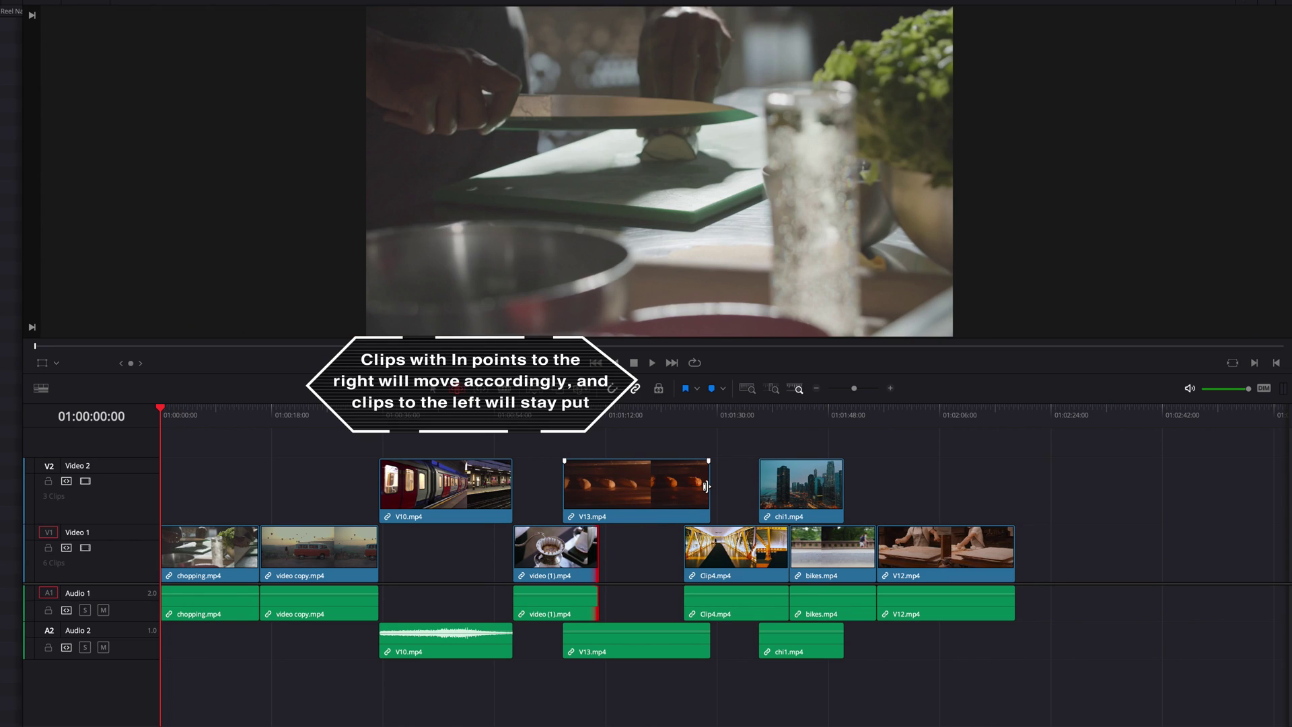
mouse_move(703, 485)
mouse_down()
mouse_move(685, 489)
mouse_move(711, 490)
mouse_up()
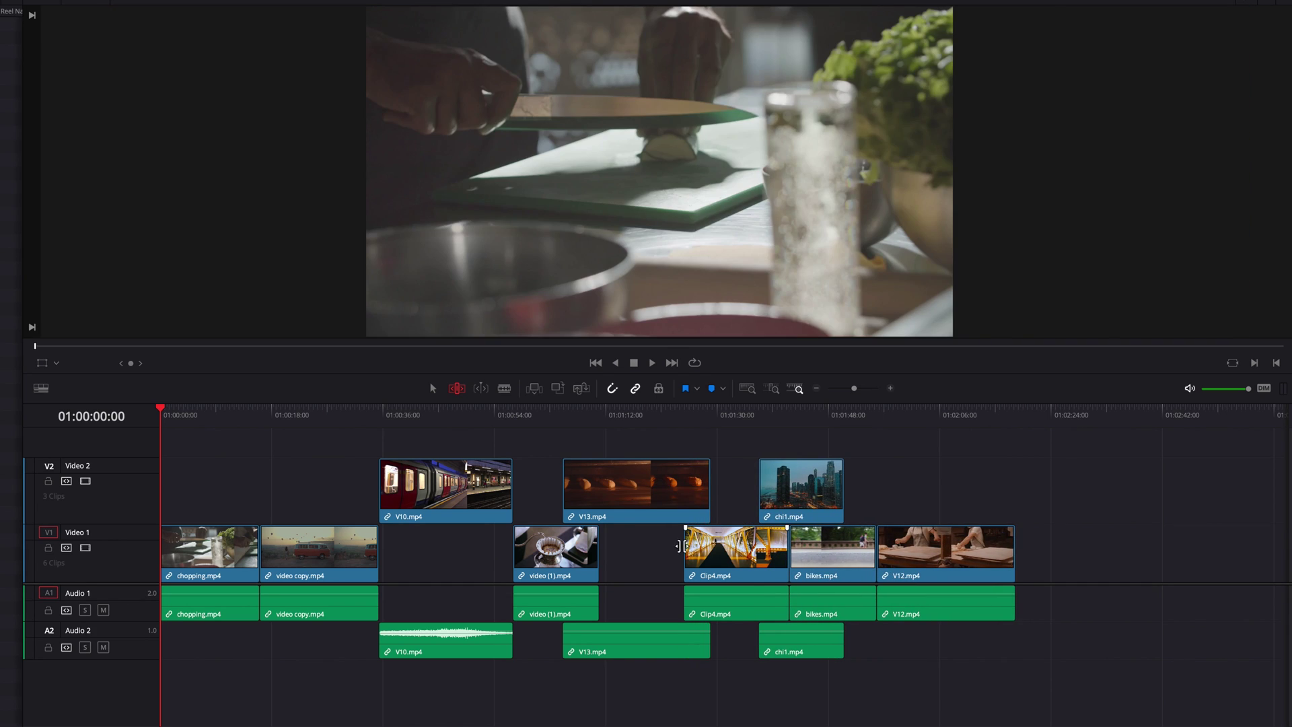
click(678, 546)
drag(677, 546, 640, 551)
Undo the last ripple shift and move the playhead to 01:00:29:00 in video copy.mp4
key(ctrl+z)
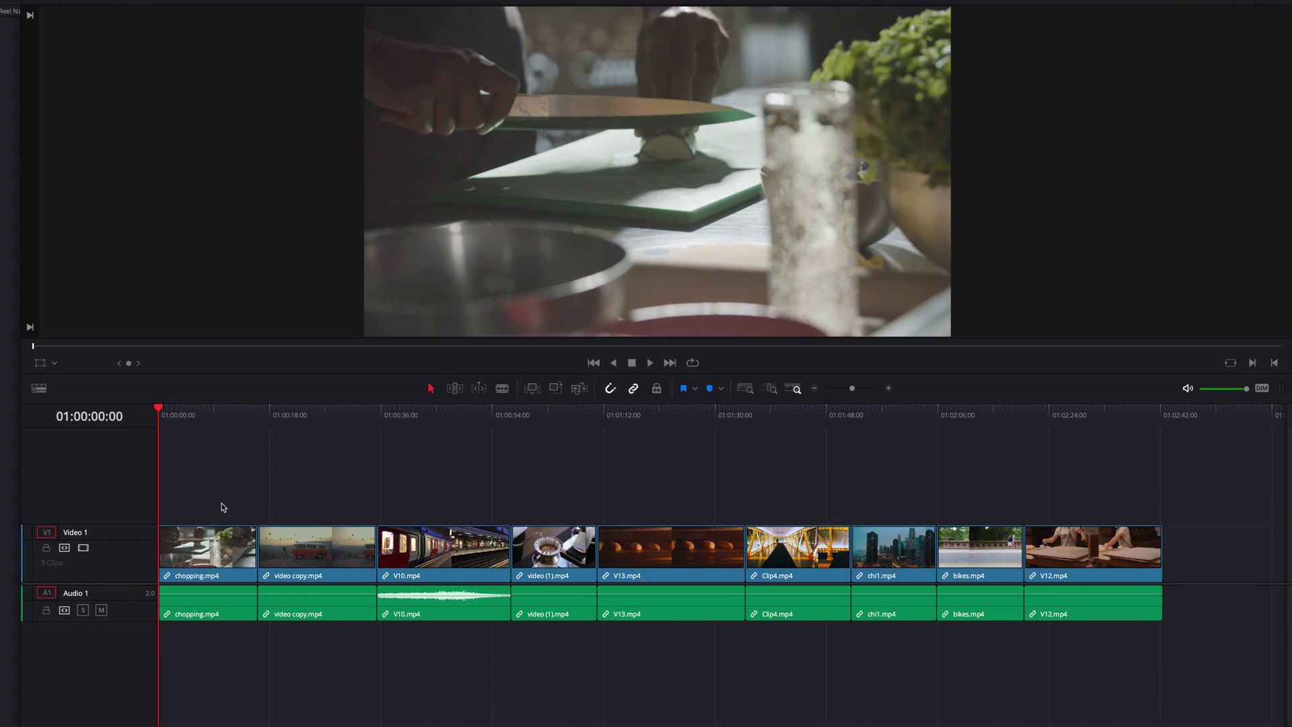
click(337, 411)
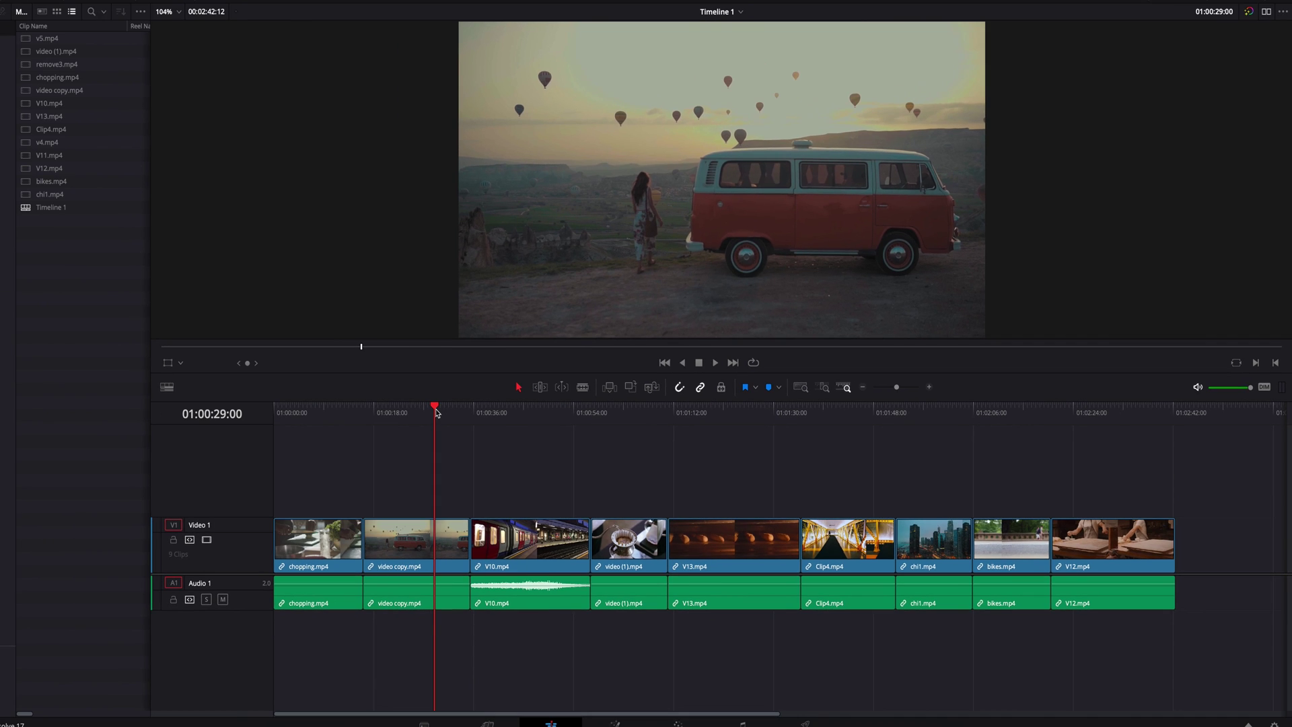
Trial ripple-overwrite v5.mp4 and V12.mp4 at the playhead, undoing each
click(29, 42)
drag(30, 45, 1242, 281)
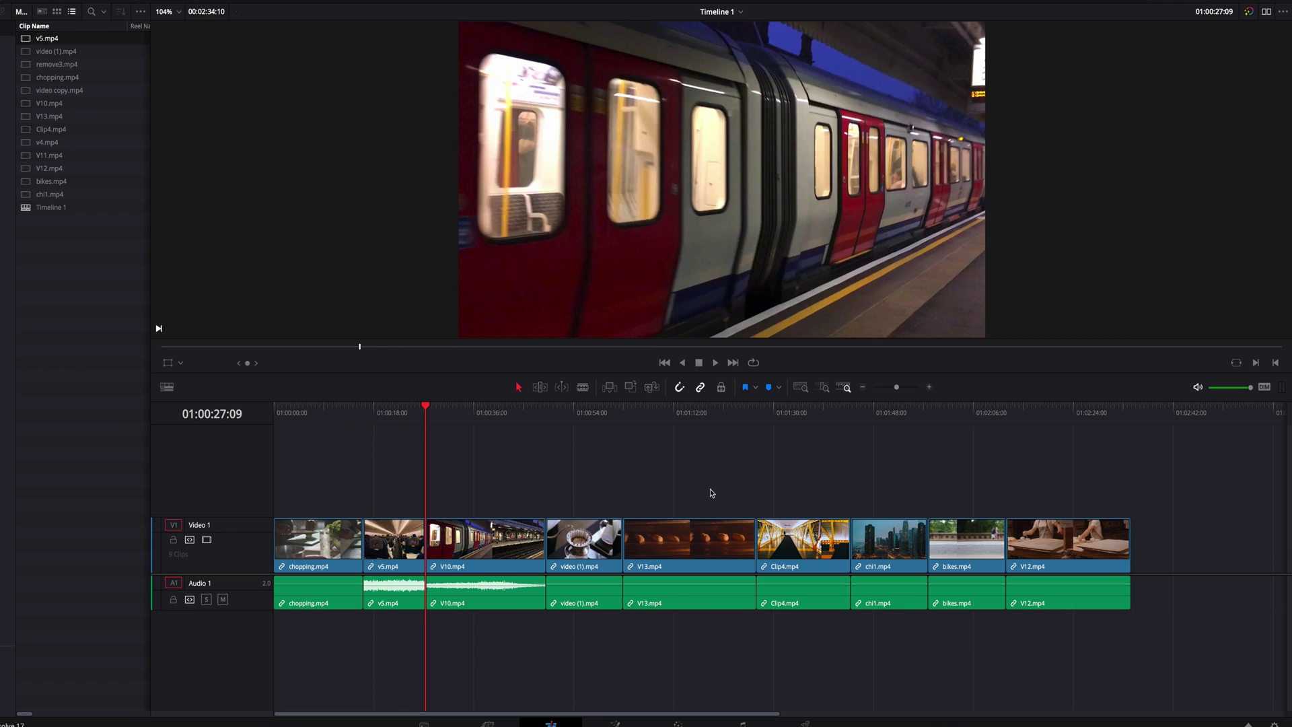
key(ctrl+z)
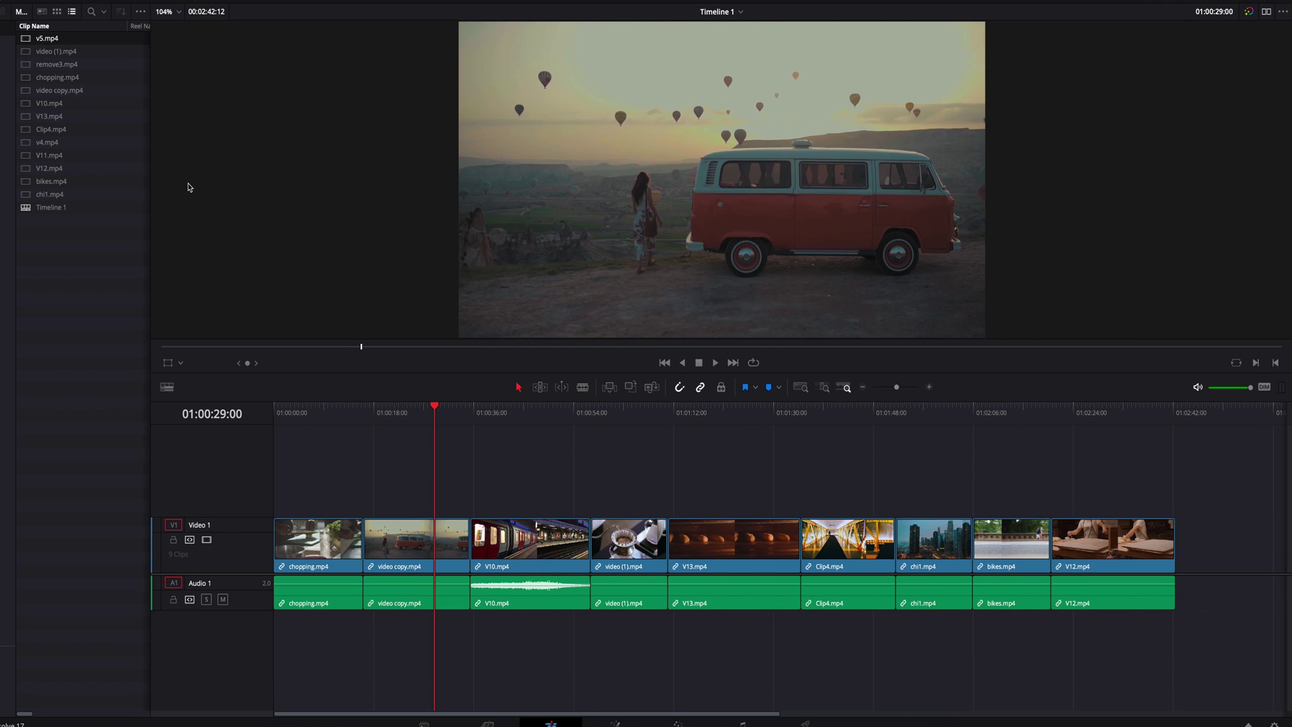
drag(27, 170, 1205, 273)
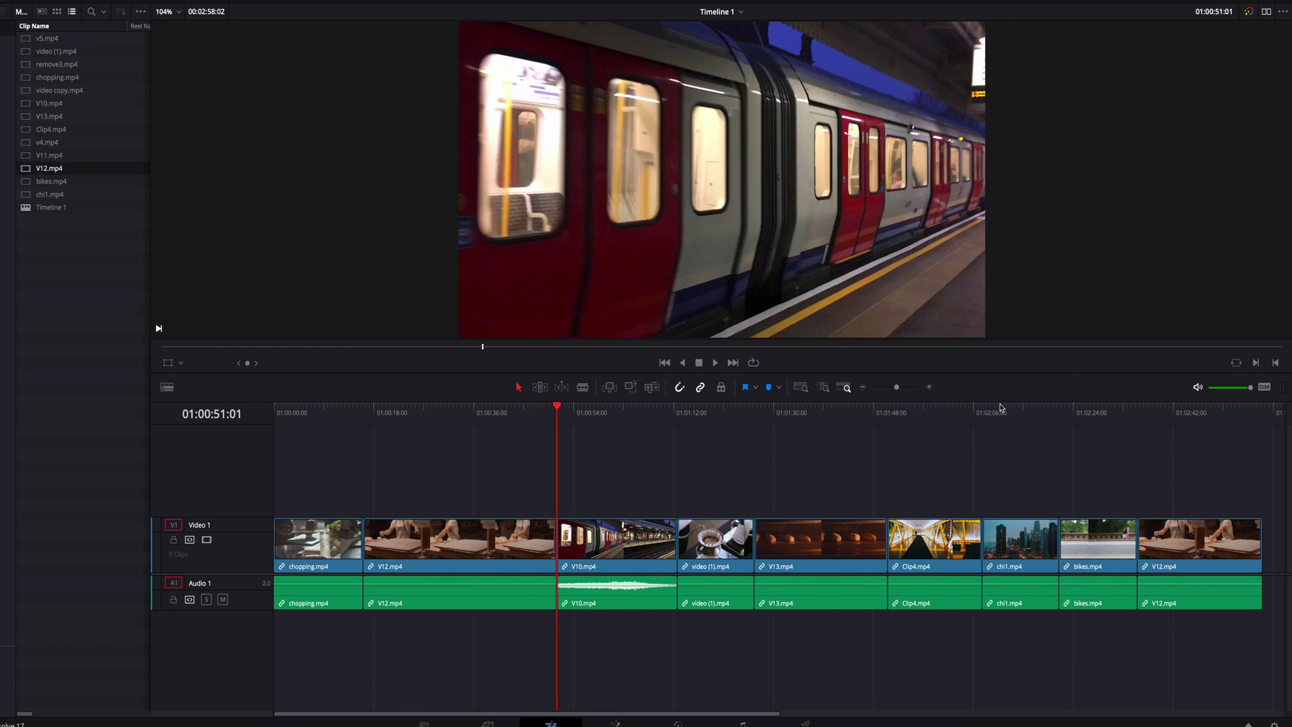
key(ctrl+z)
With the playhead at V10.mp4's start, trial-replace it with v5.mp4 and V11.mp4, undoing both
drag(433, 409, 471, 409)
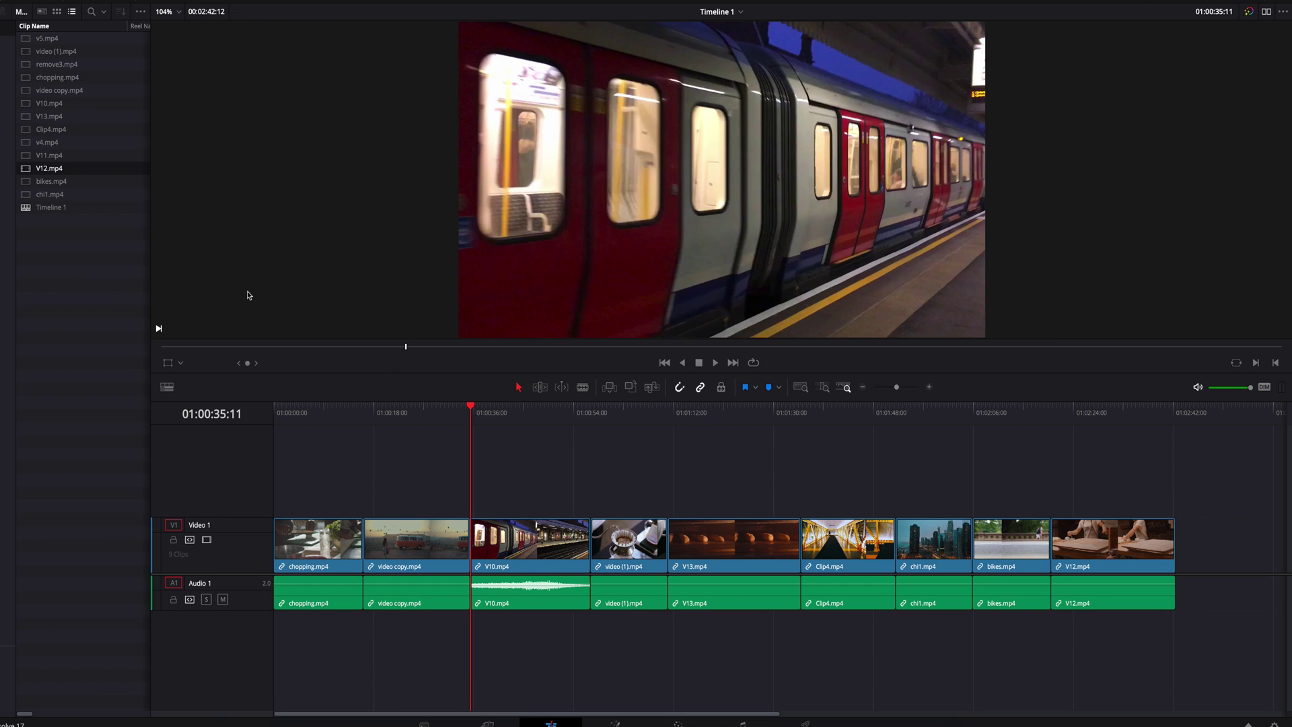
click(26, 41)
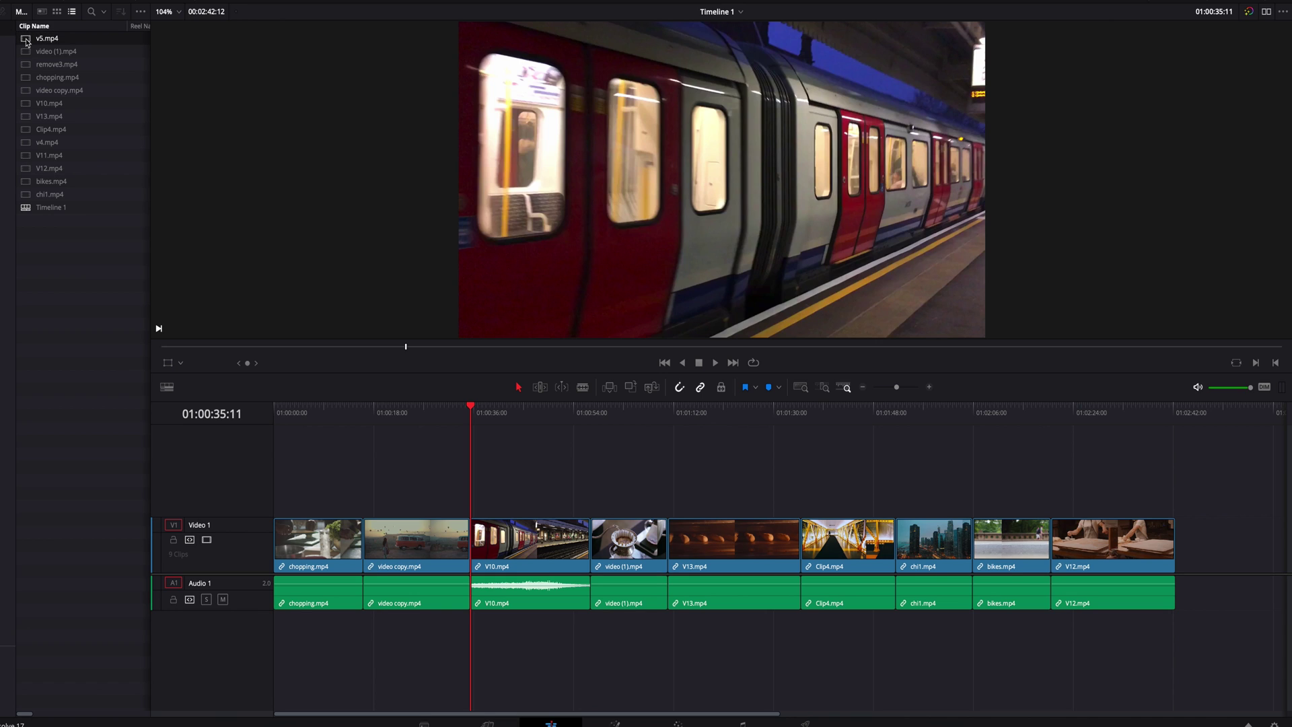
key(shift+F10)
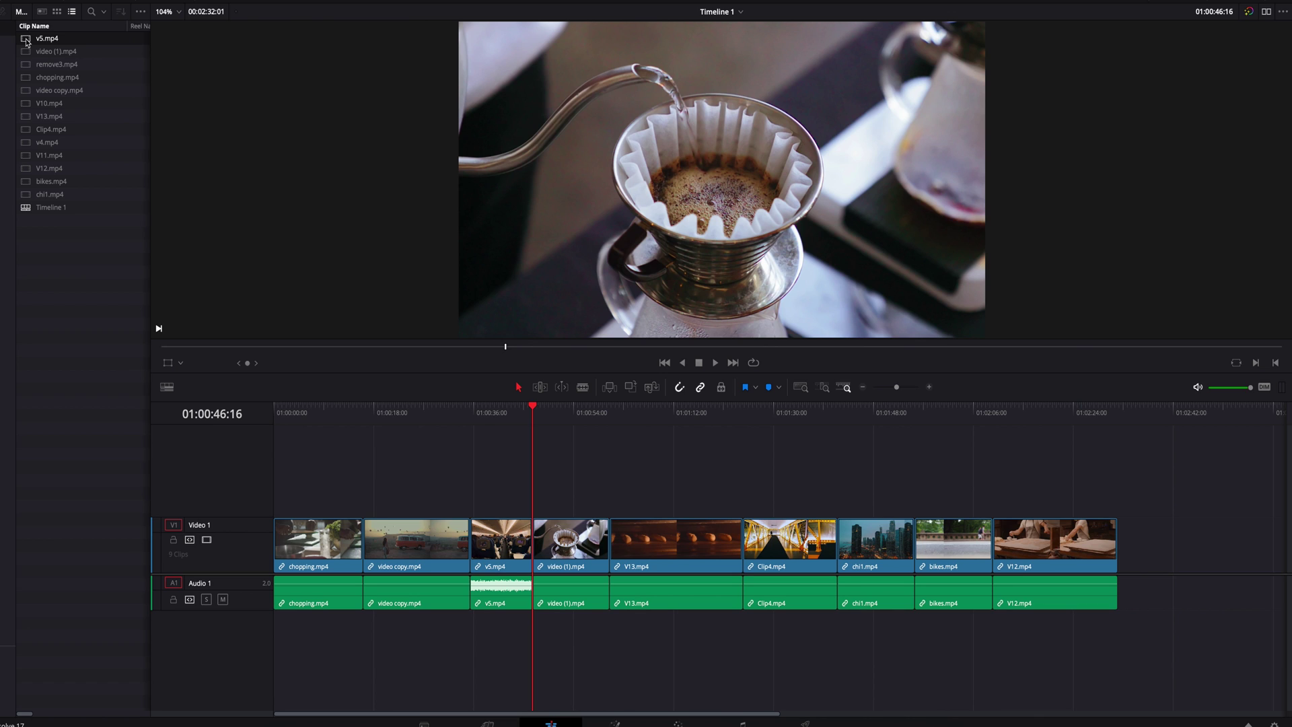
key(ctrl+z)
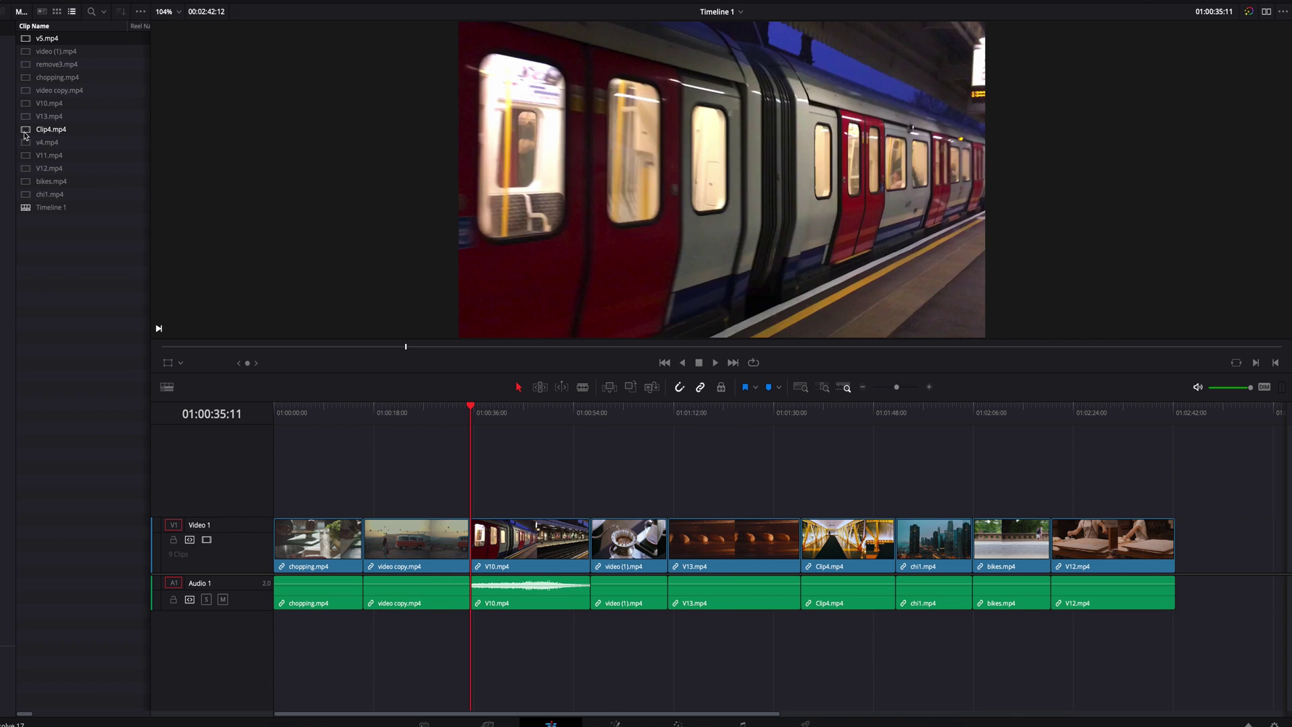
click(27, 158)
key(shift+F10)
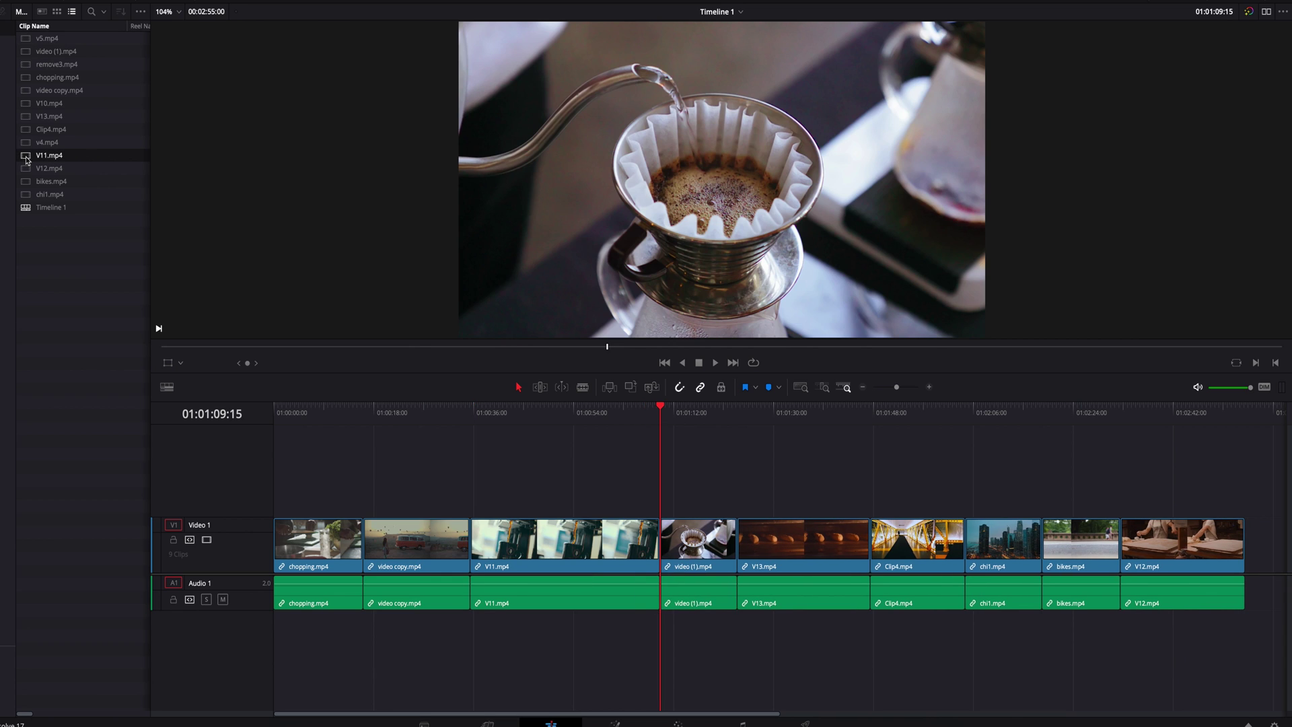
key(ctrl+z)
key(ctrl+z)
Insert video (1).mp4 into the new gap with F9
click(511, 420)
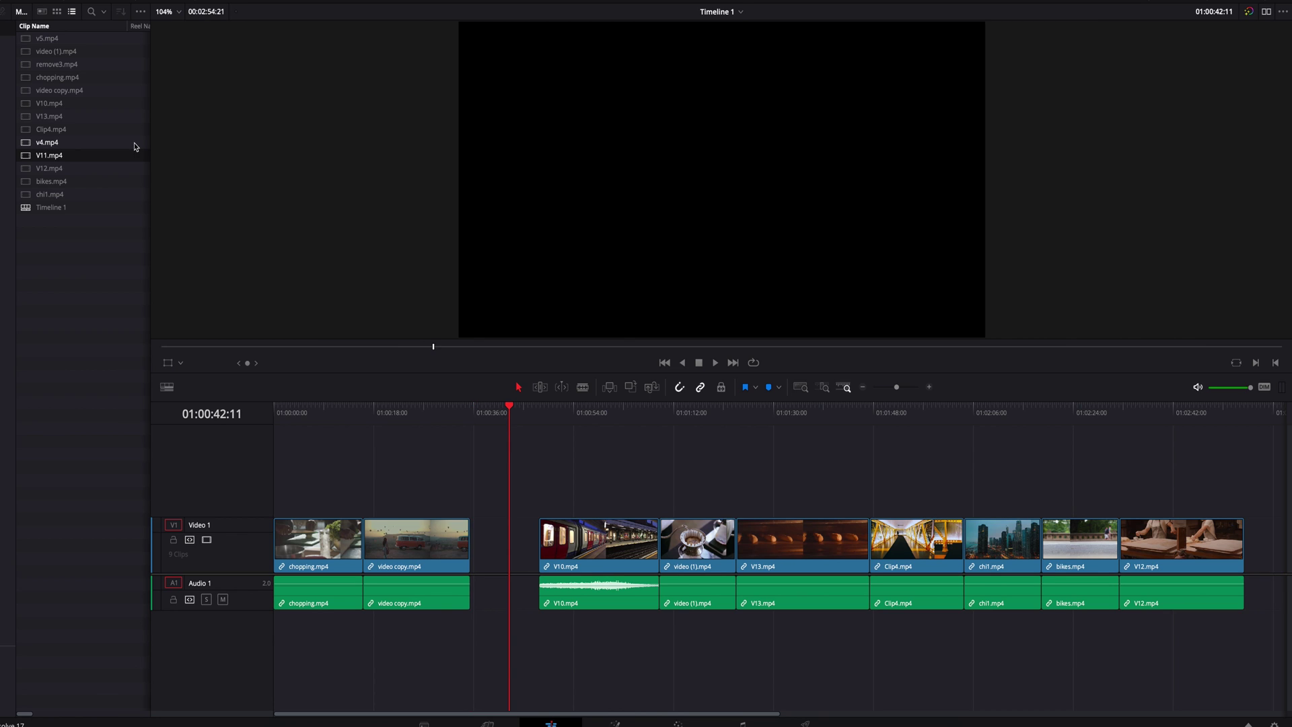
click(24, 55)
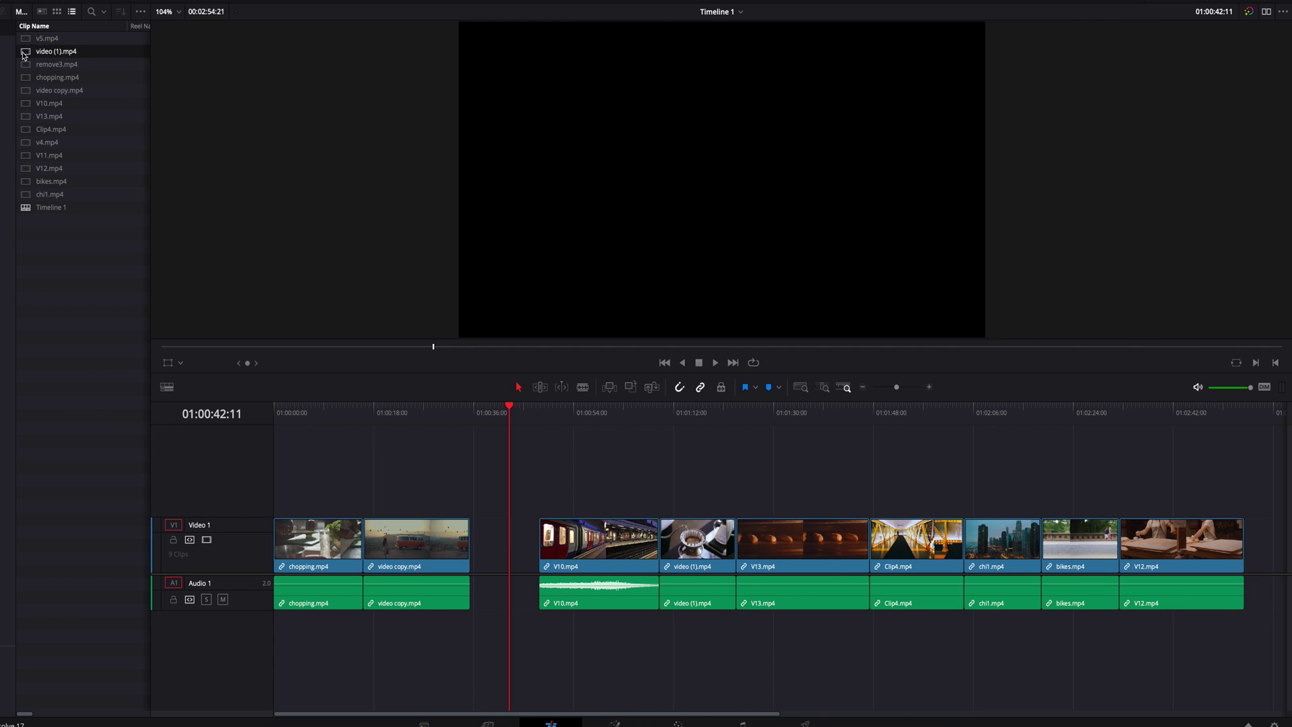
key(F9)
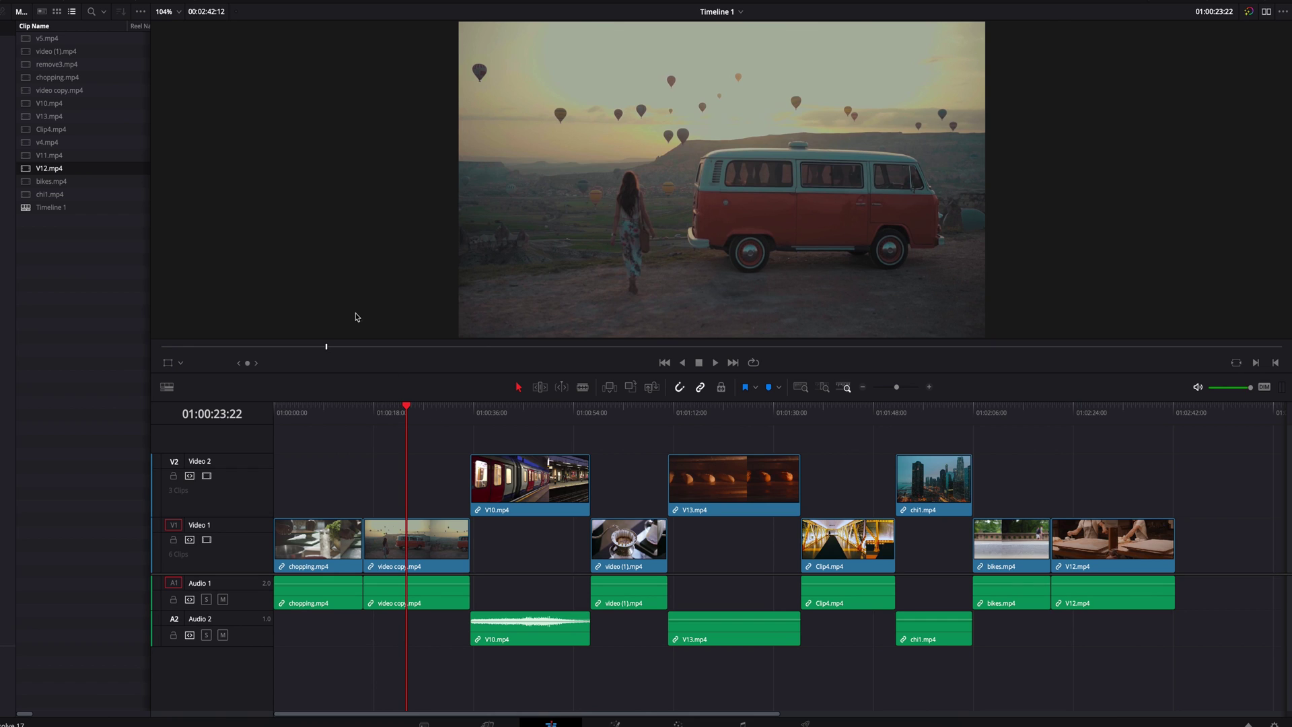
Trial ripple-overwrite video copy.mp4 with Clip4.mp4, then undo it
click(26, 132)
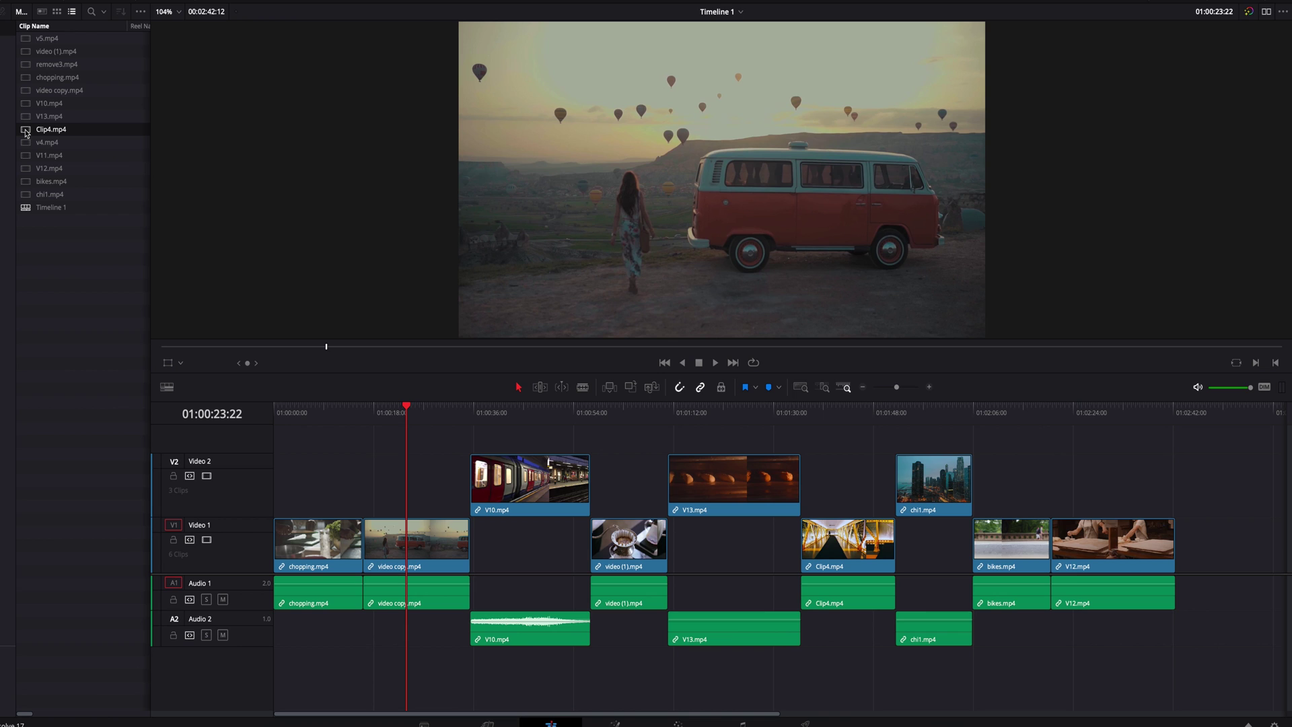
drag(26, 132, 1231, 279)
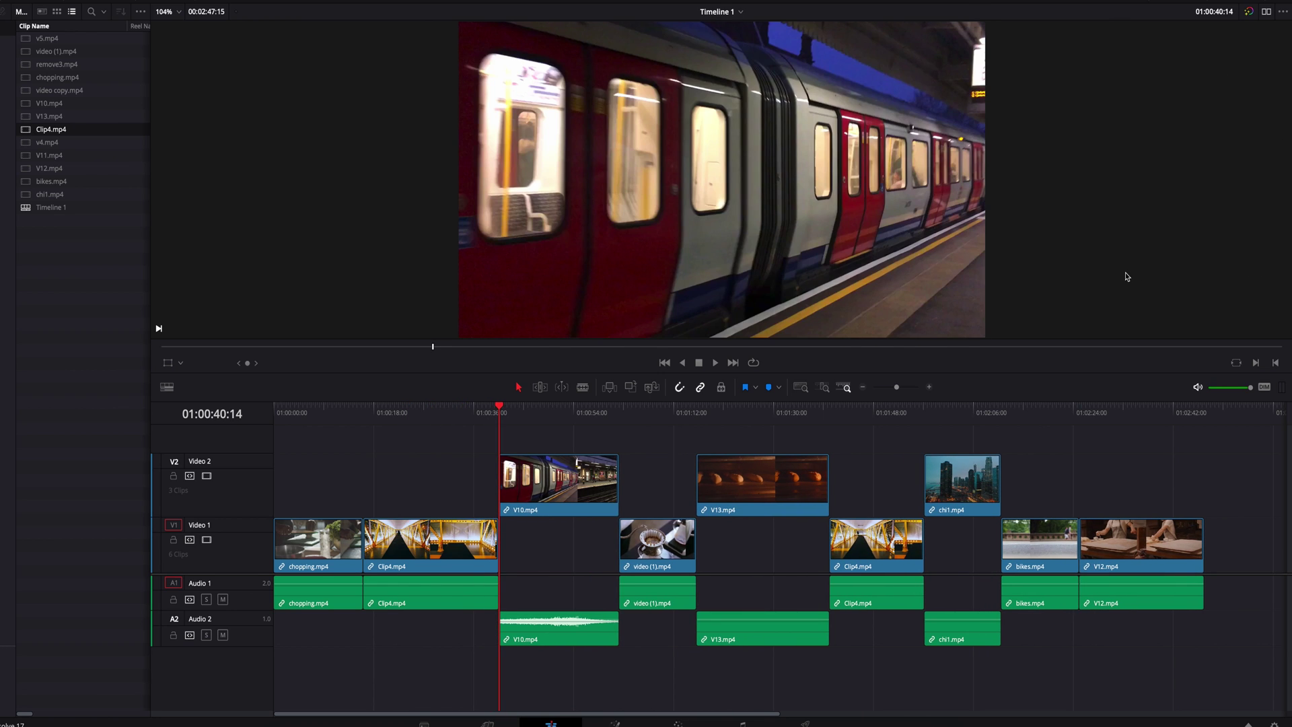
key(ctrl+z)
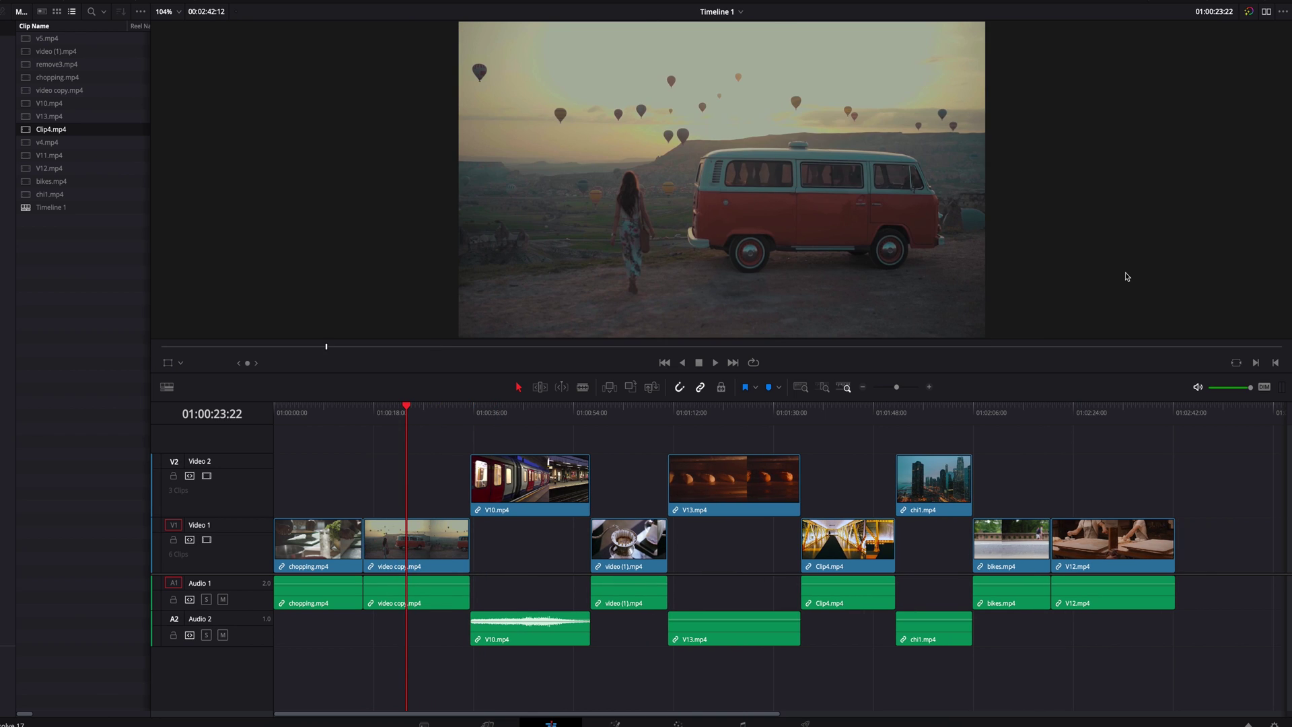
At 01:00:45:12, trial-drop V13.mp4 and v5.mp4 onto Video 1, undo both, then target Video 2
click(527, 408)
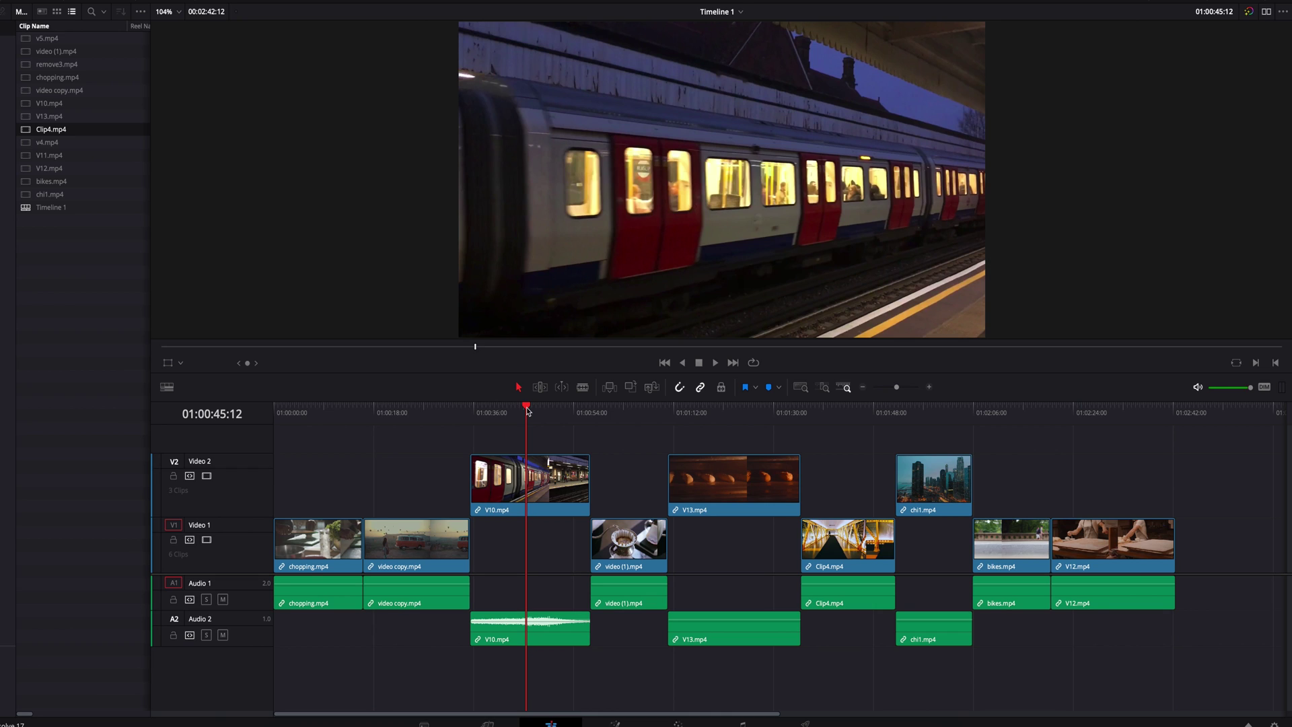
drag(49, 115, 1185, 266)
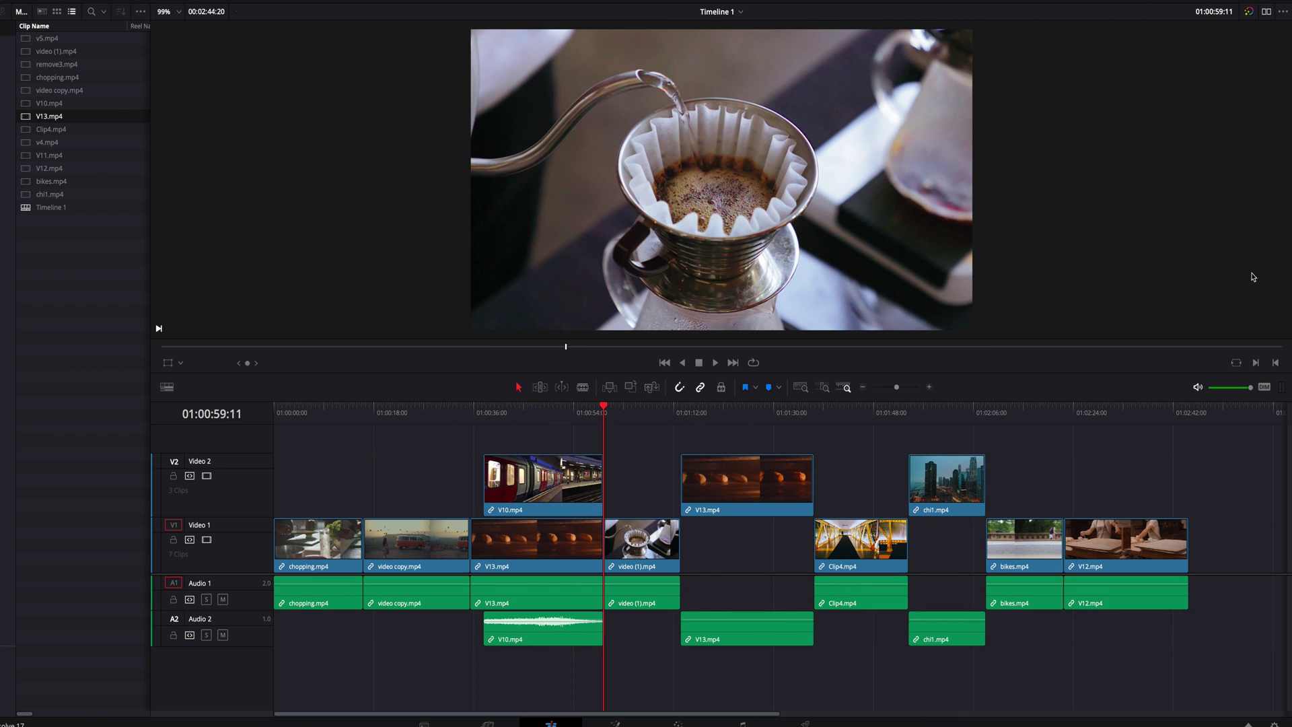
key(ctrl+z)
drag(47, 38, 1266, 271)
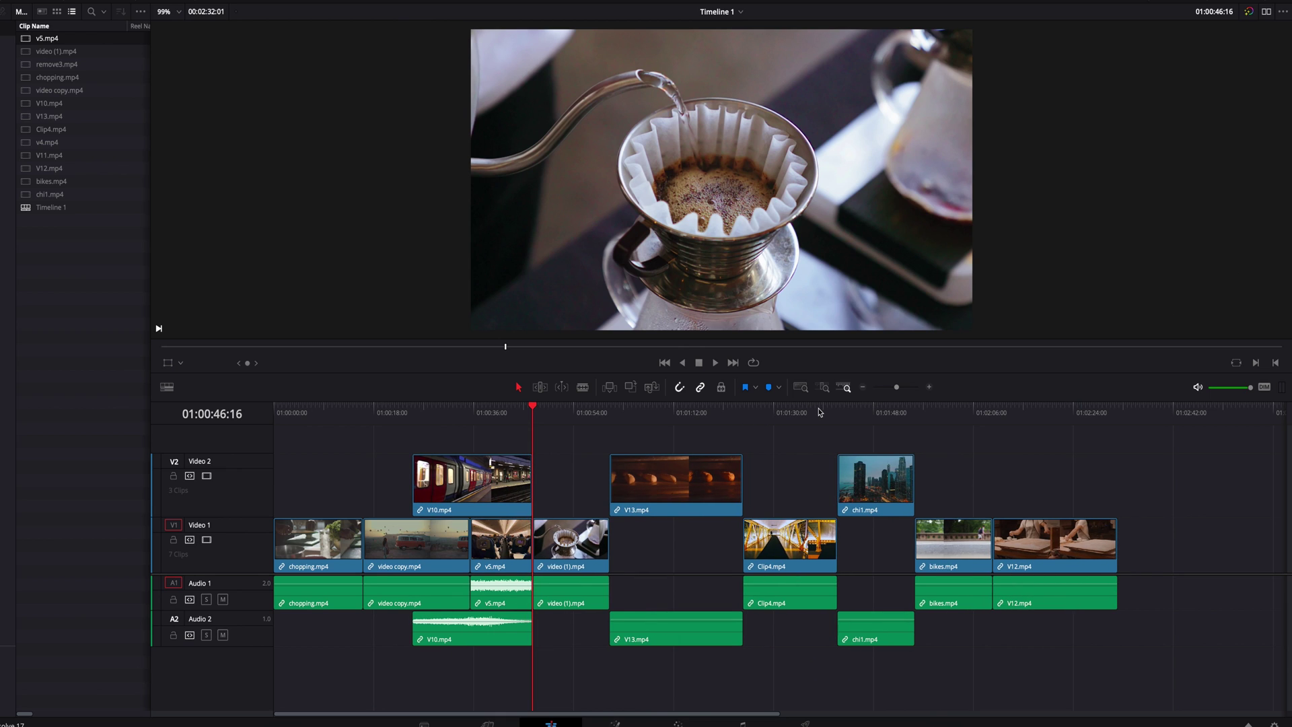
key(ctrl+z)
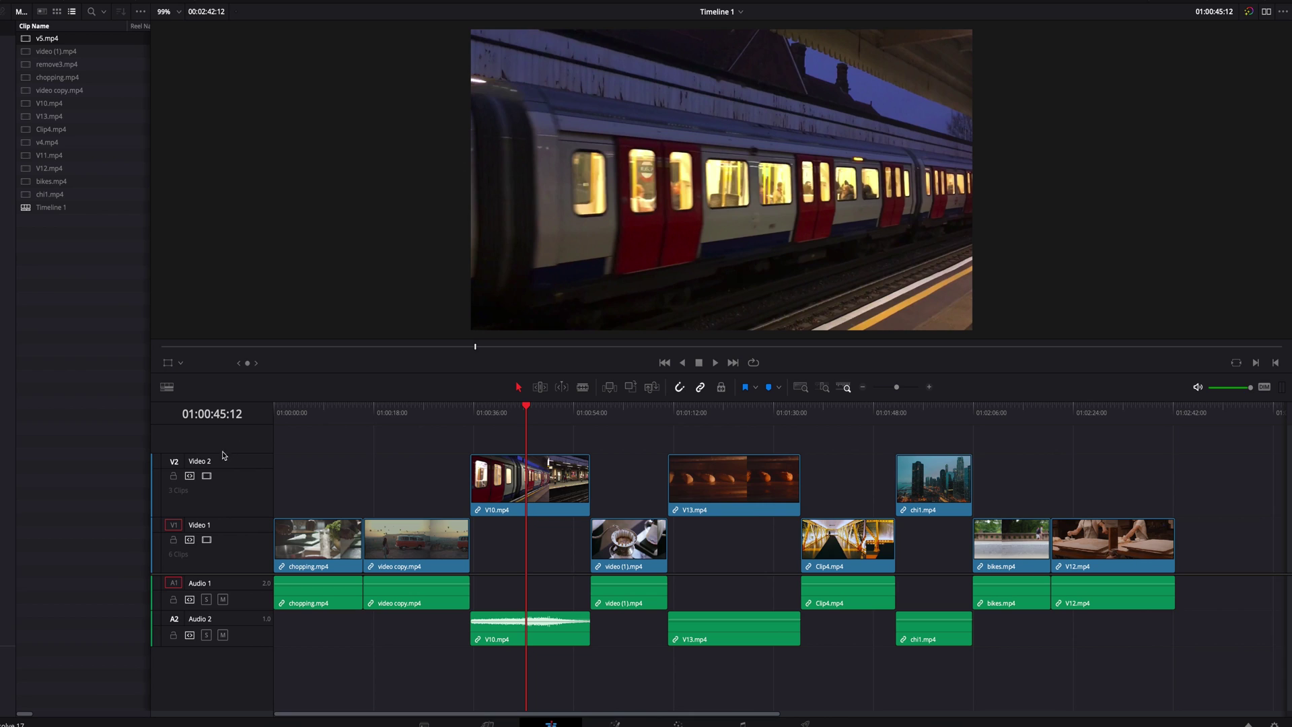
click(175, 463)
Target Audio 2, move the playhead to 01:01:03:22 and drag video copy.mp4 onto the viewer
click(175, 619)
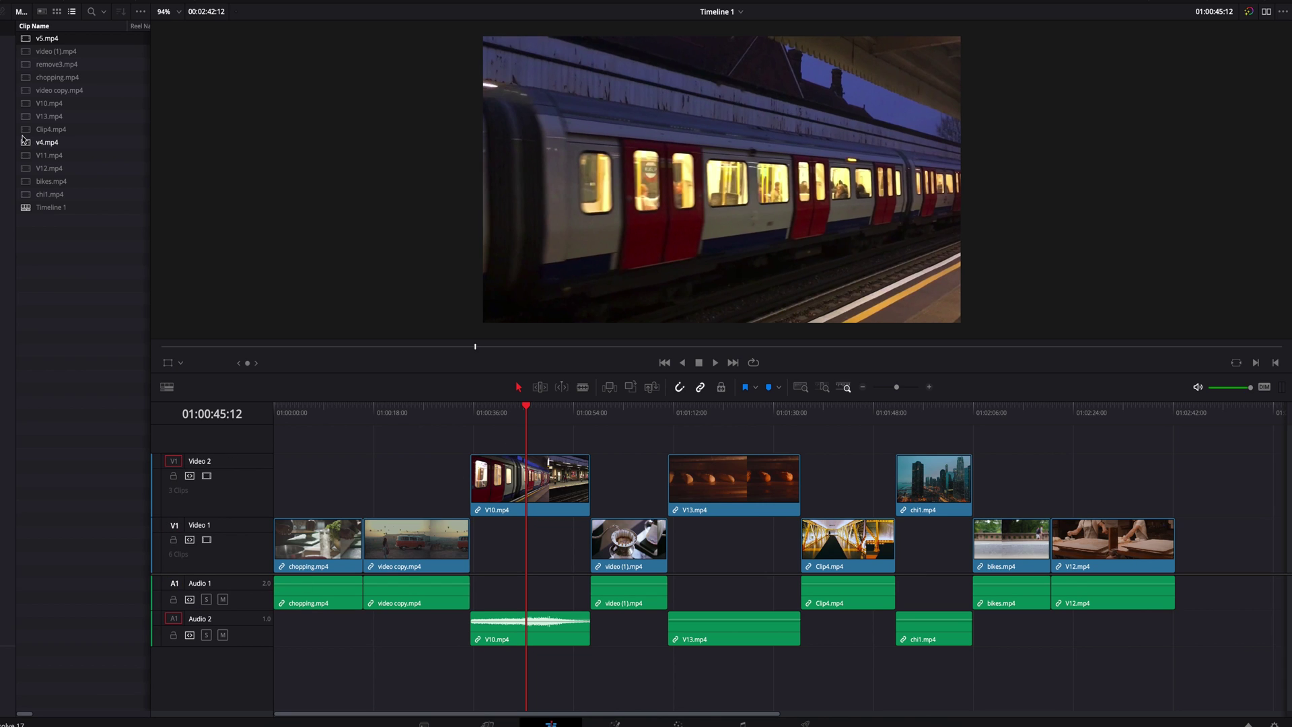
click(49, 155)
click(629, 418)
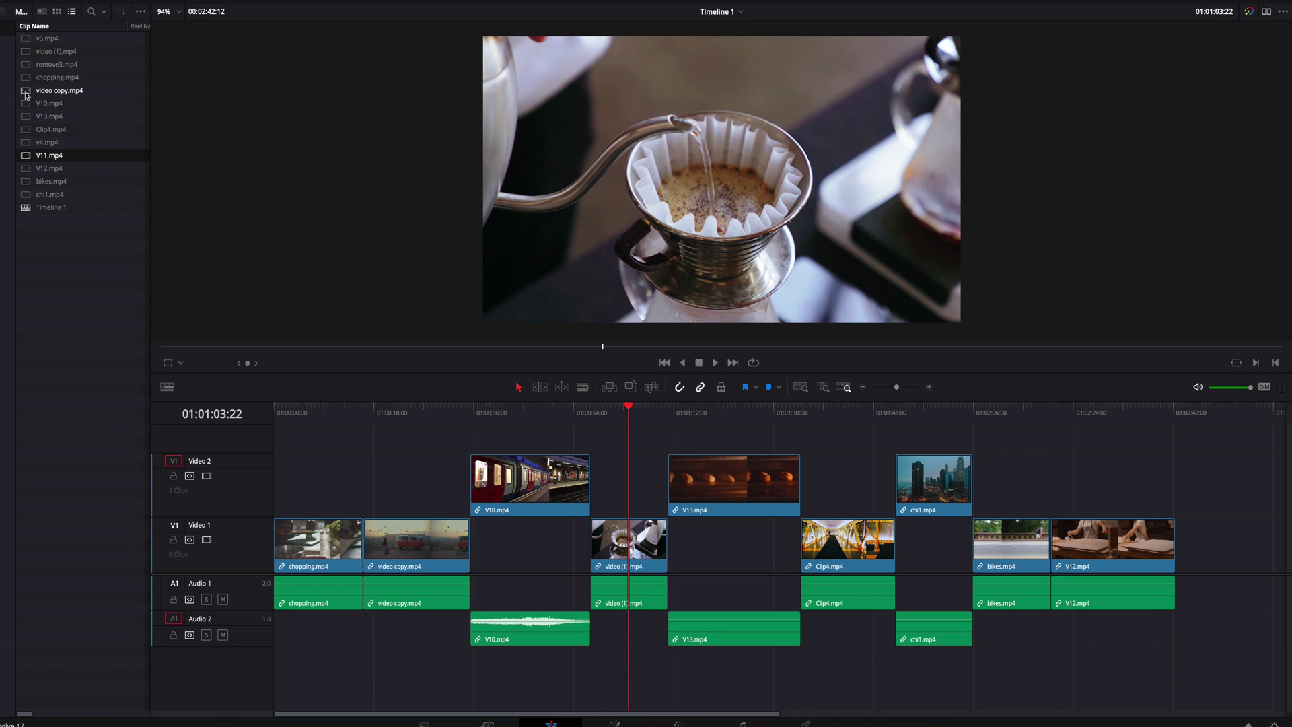
drag(26, 94, 1203, 272)
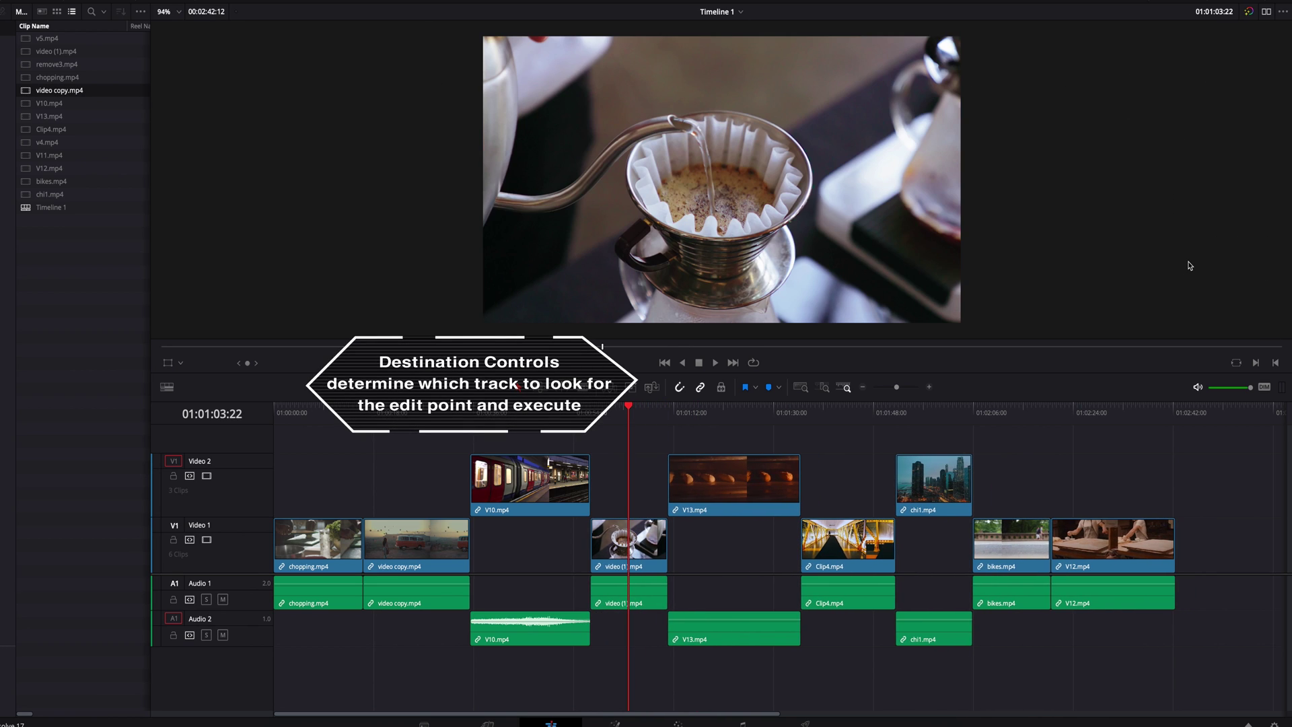
Trial ripple-overwrite v5.mp4 onto Video 2 at the playhead and undo it
click(24, 42)
drag(25, 42, 1244, 271)
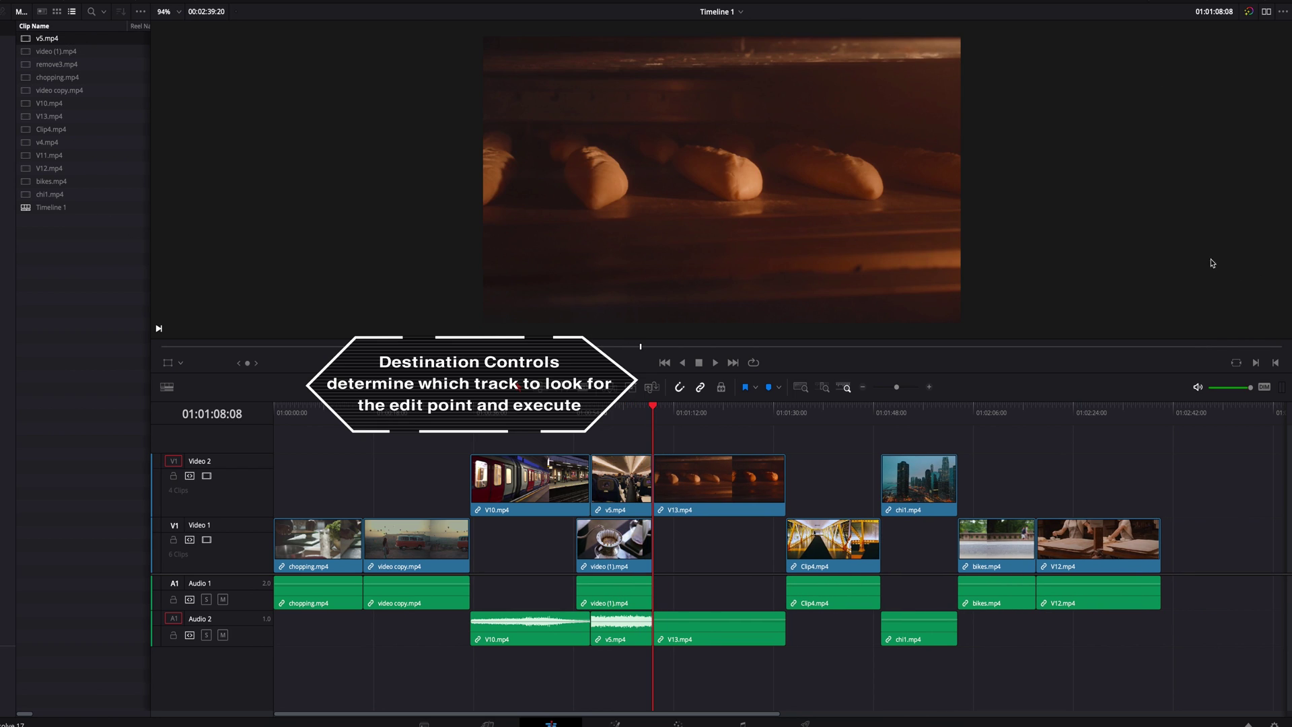
key(ctrl+z)
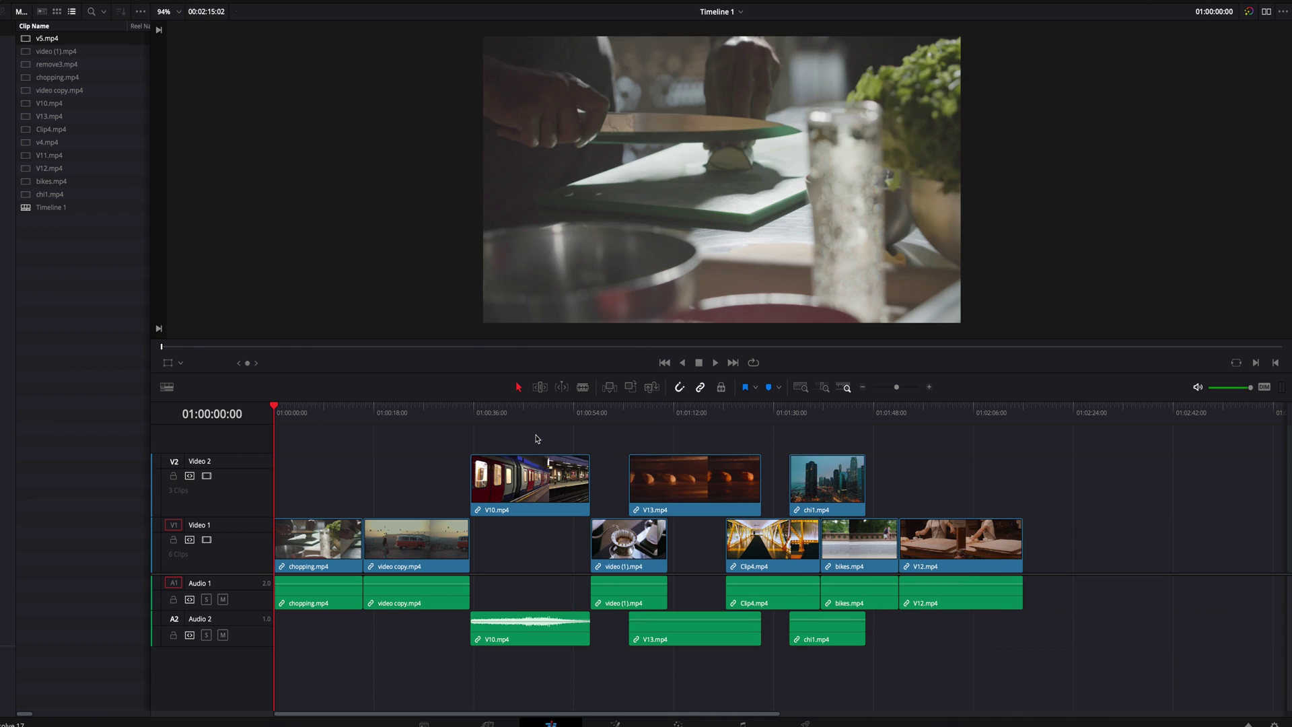
At 01:01:25:07, trial ripple-overwrite Clip4.mp4 with v5.mp4, then undo it
drag(635, 412, 747, 412)
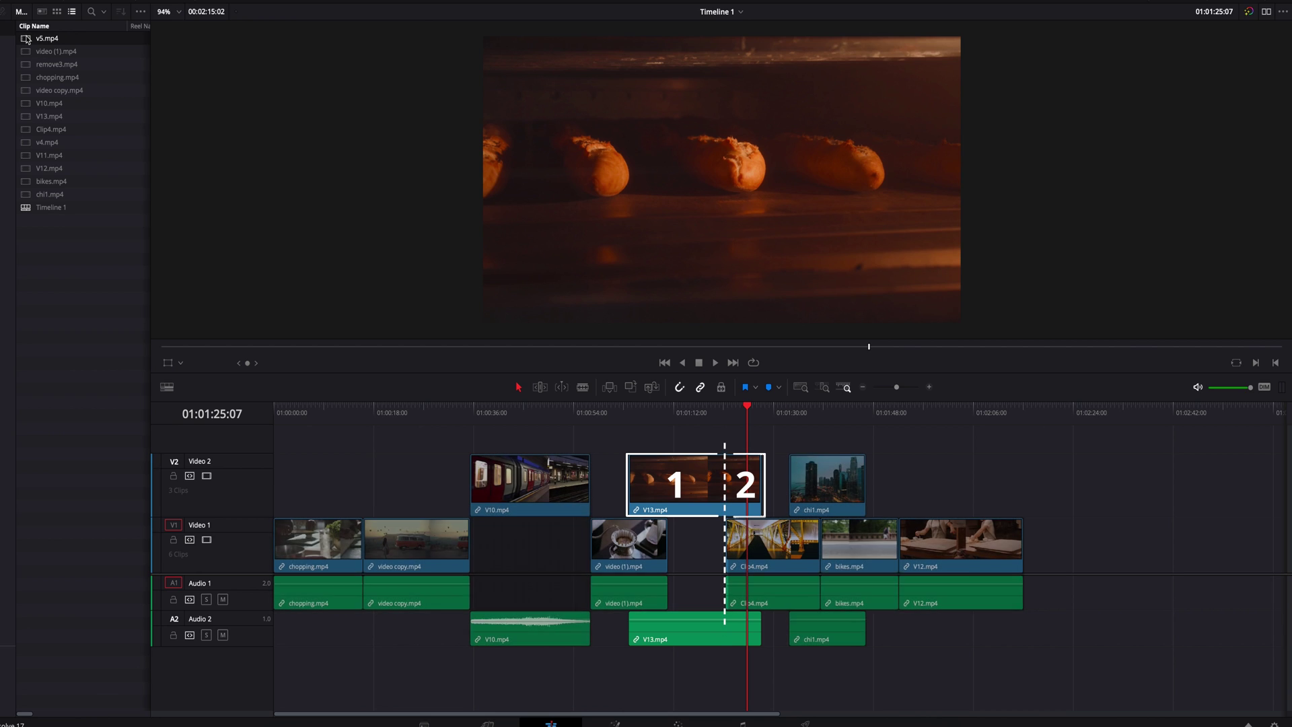
drag(27, 38, 1243, 283)
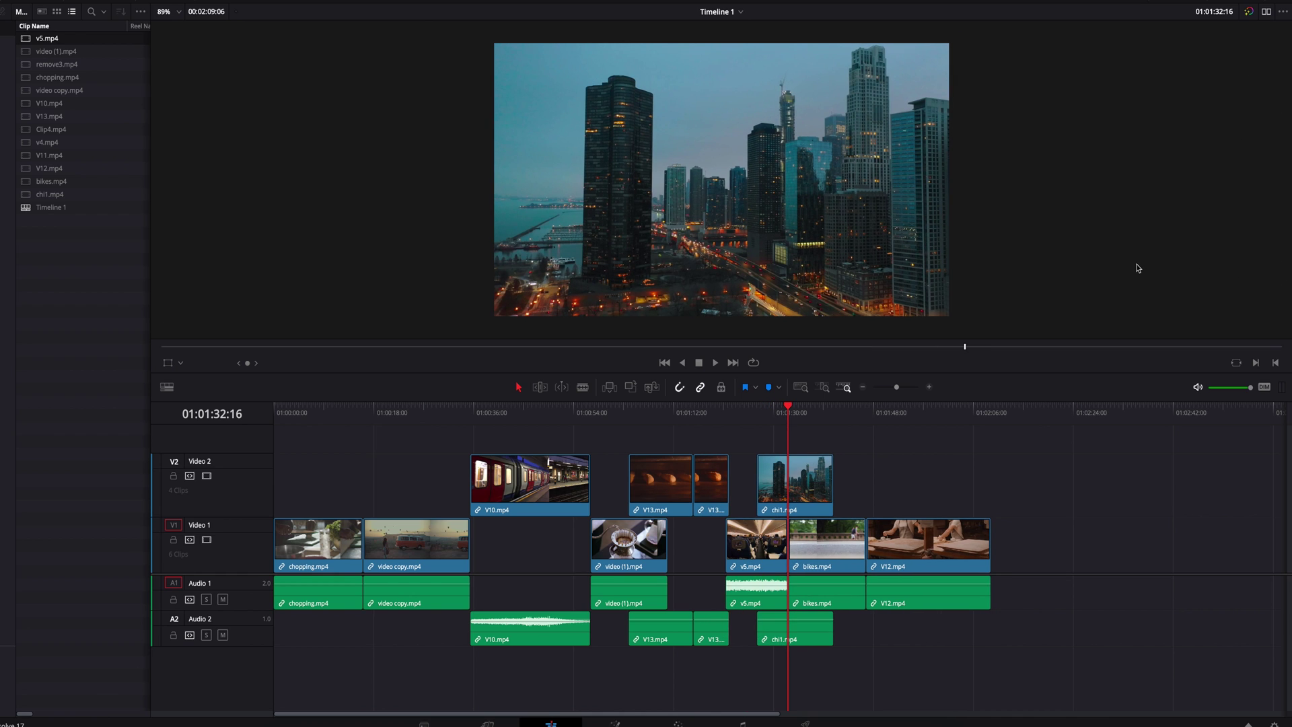
key(ctrl+z)
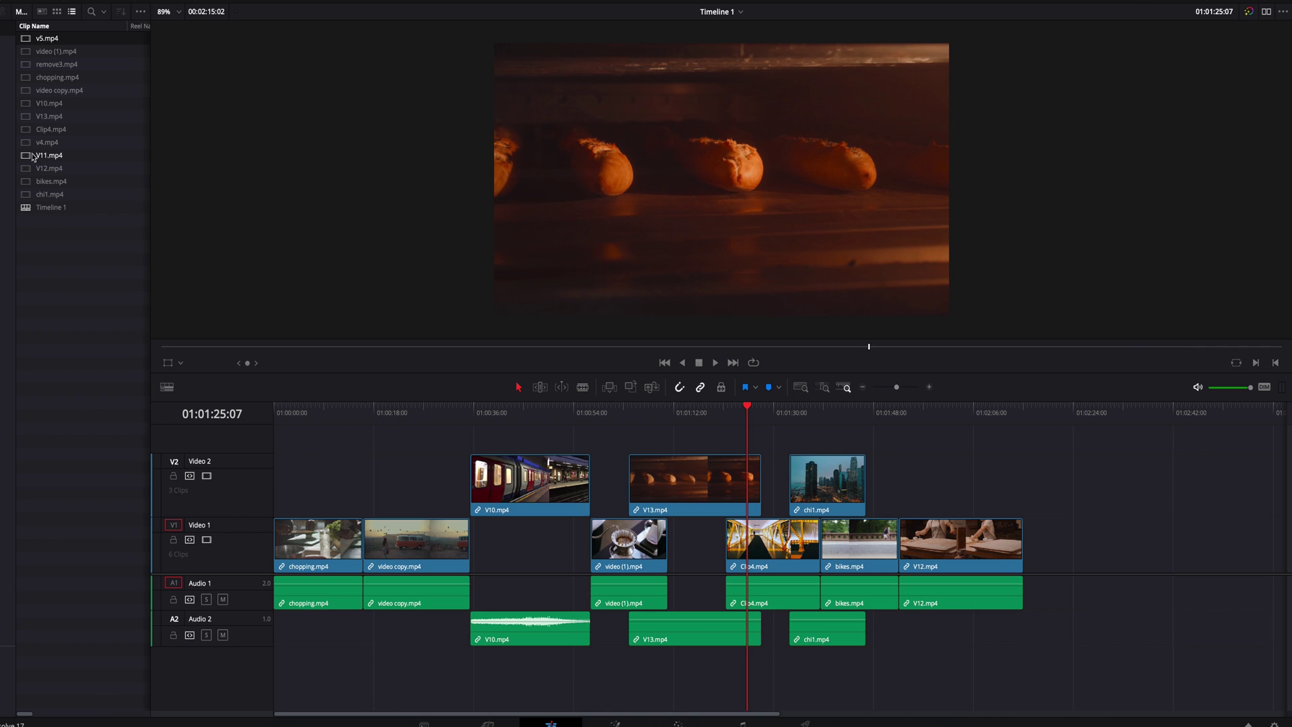
Trial ripple-overwrite V11.mp4, undo it, then set Video 2 and Audio 2 as destinations
drag(25, 161, 1219, 283)
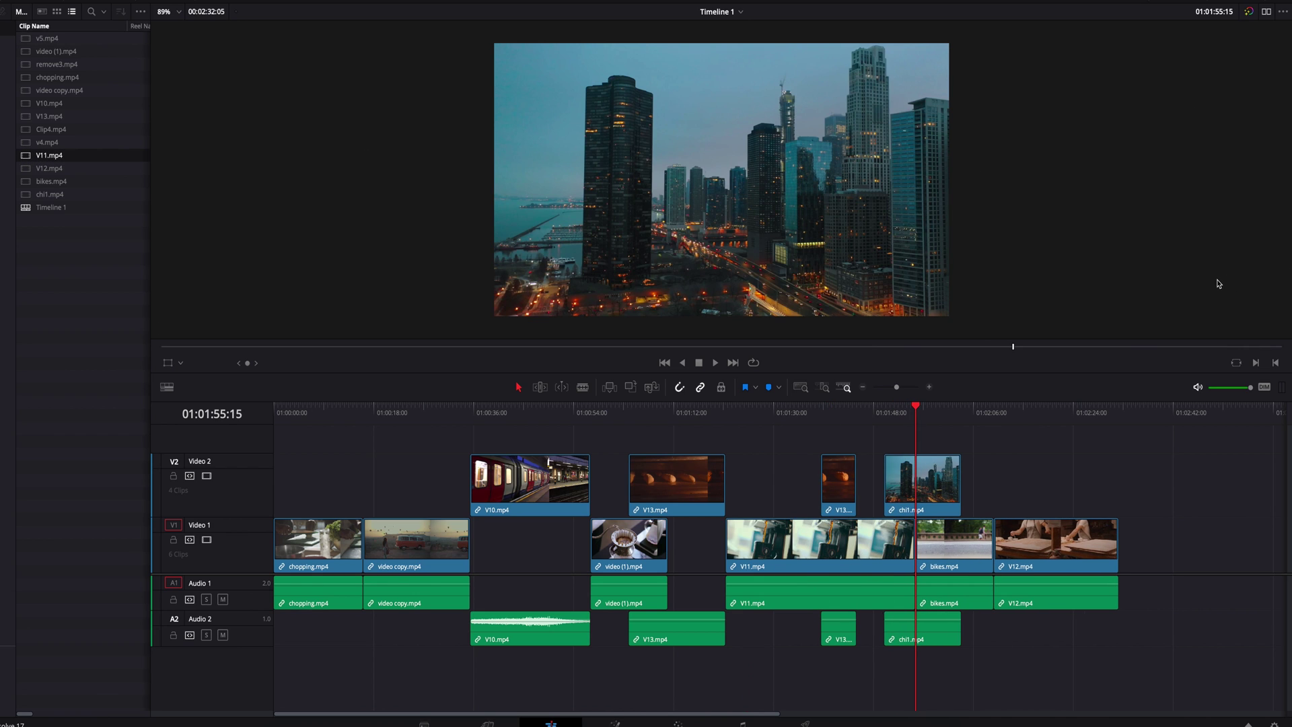
key(ctrl+z)
click(175, 464)
click(175, 620)
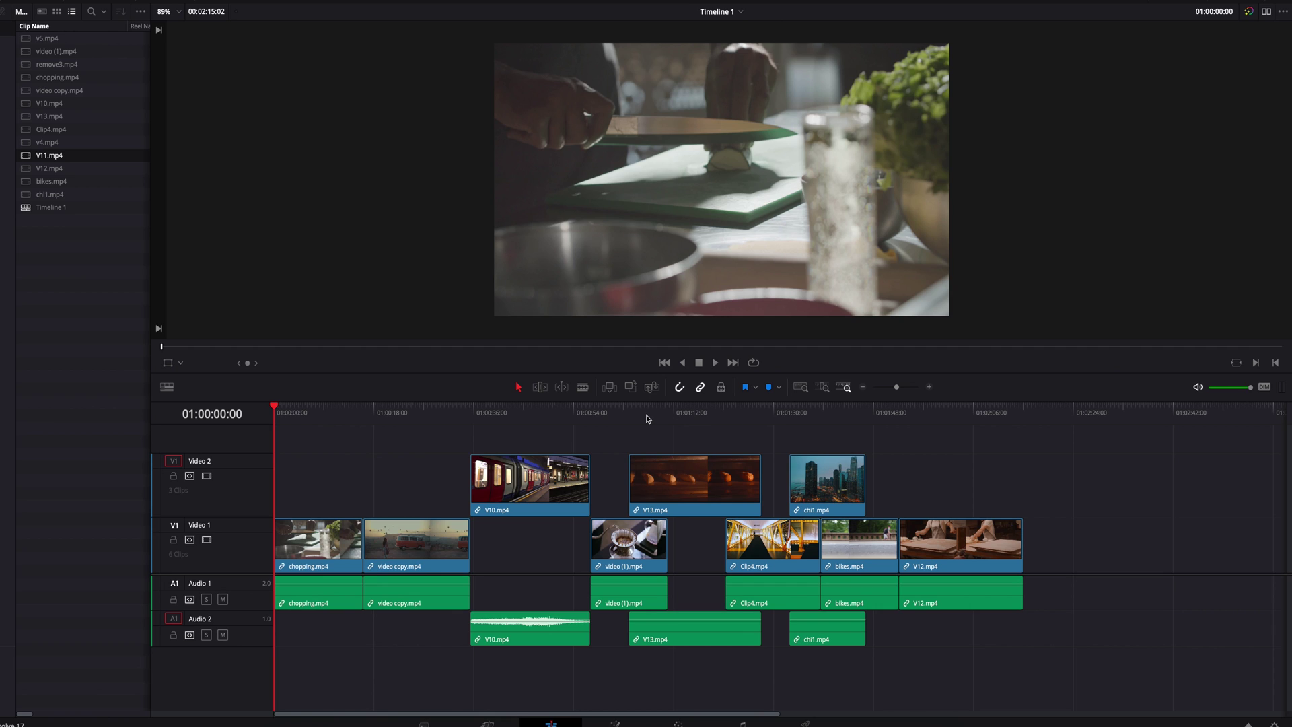
Park the playhead at 01:01:13:07 in V13.mp4, then trial ripple overwrites of V12.mp4 and v5.mp4, undoing each
drag(649, 416, 681, 418)
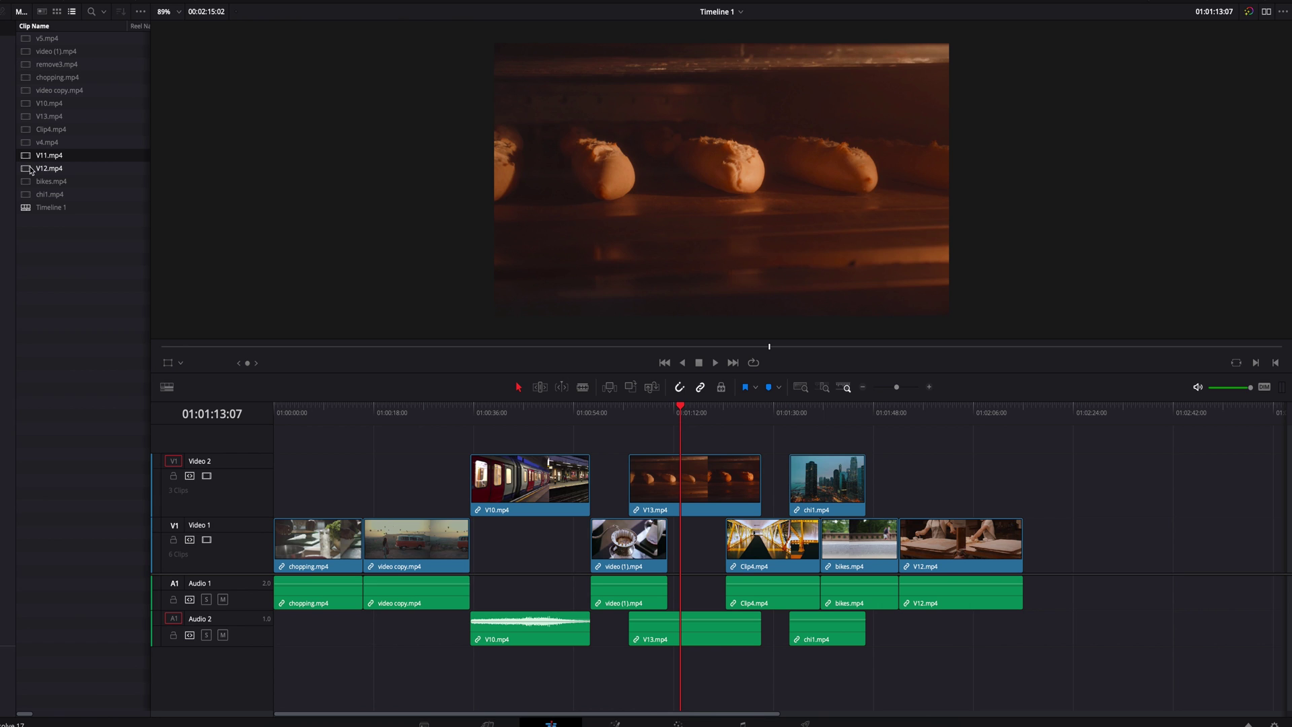
drag(49, 168, 1228, 280)
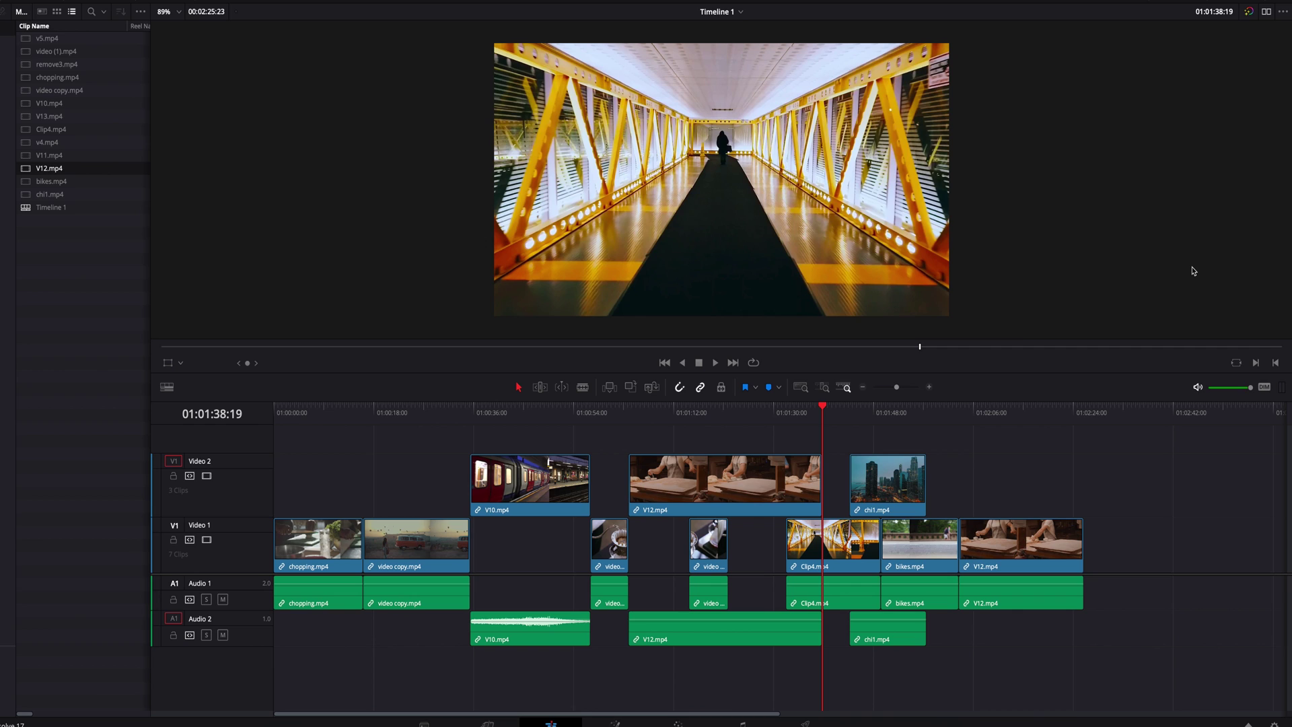
key(ctrl+z)
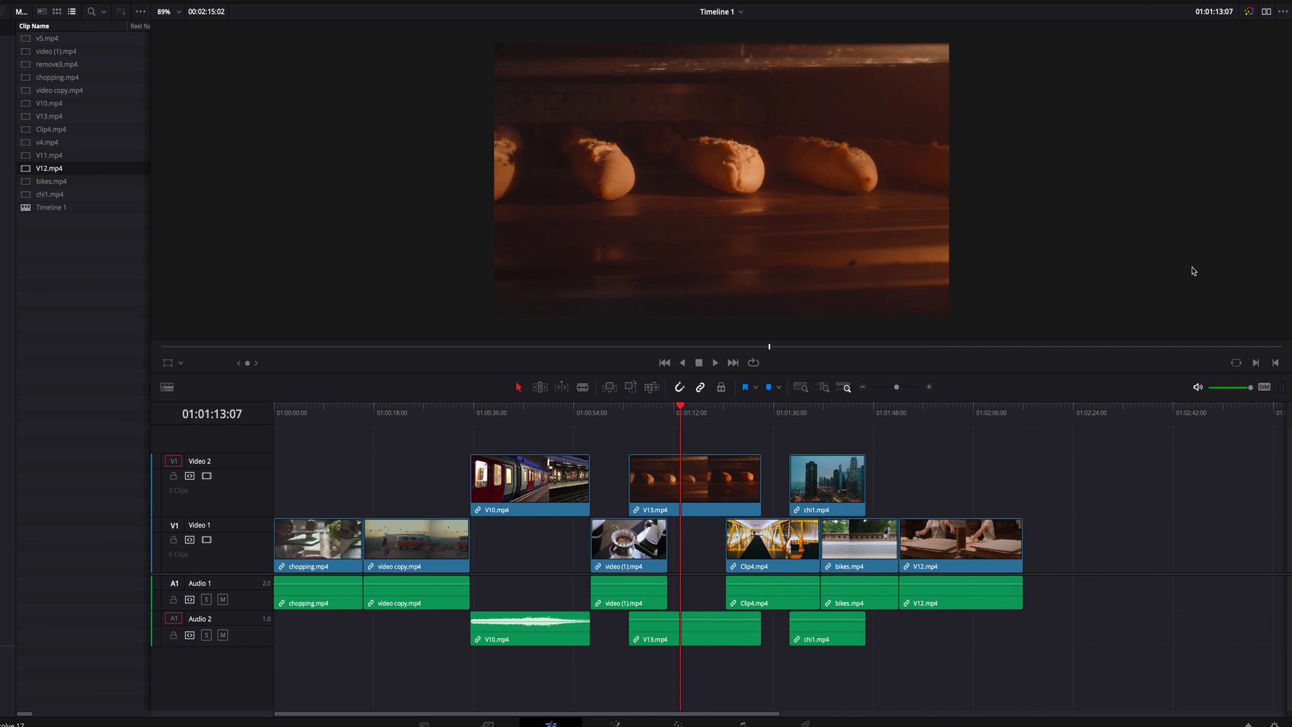
drag(25, 41, 1236, 280)
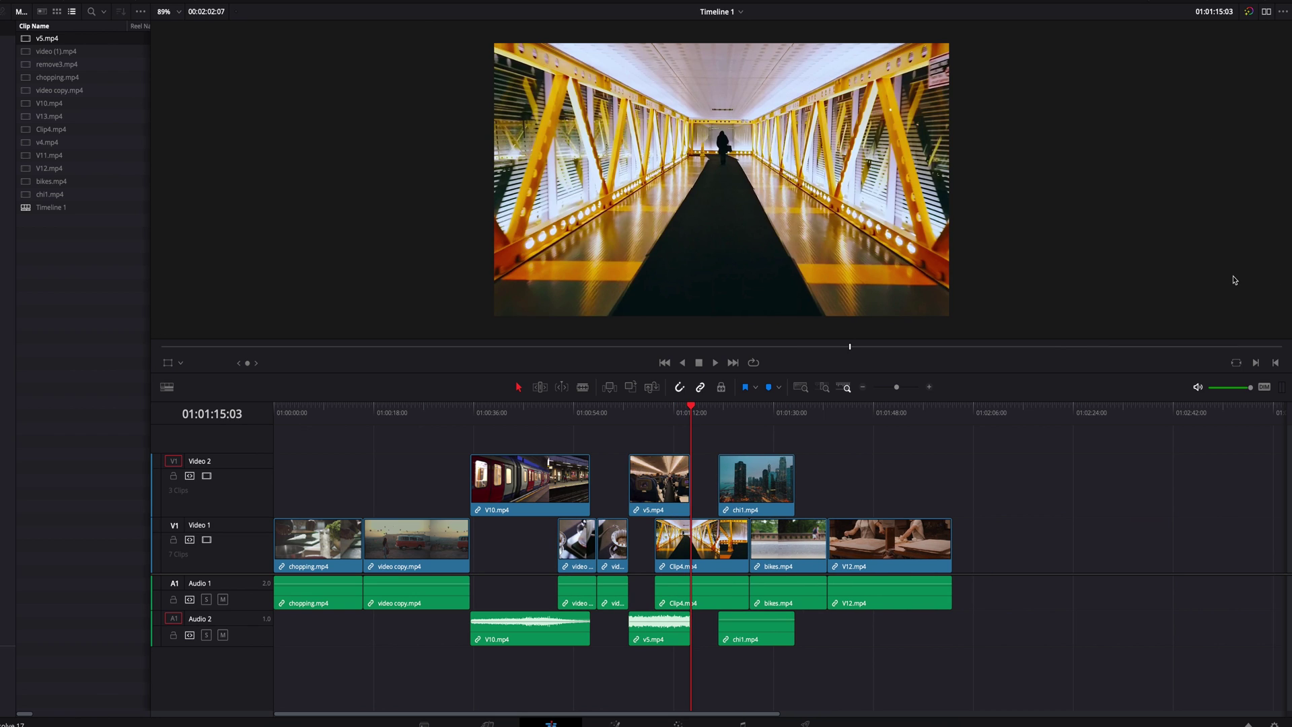
key(ctrl+z)
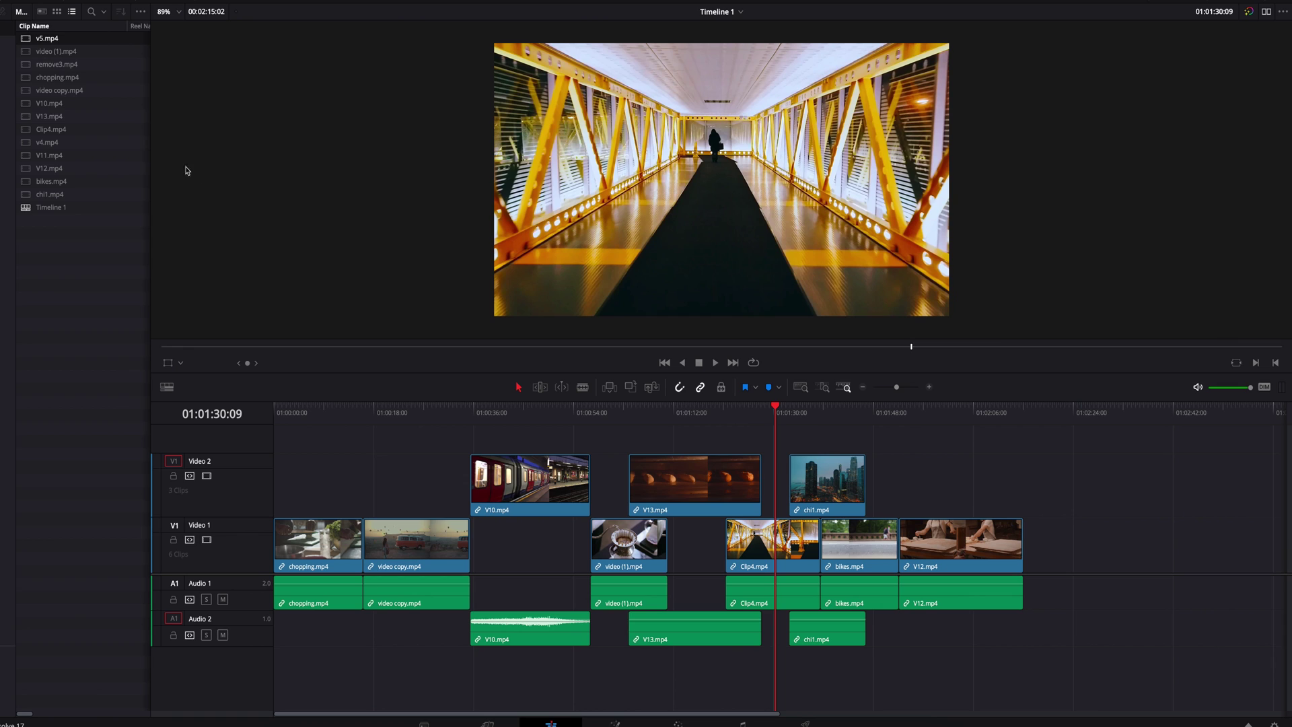
Trial ripple overwrites of V11.mp4 and v5.mp4 onto Video 2, undoing both
drag(25, 159, 1251, 276)
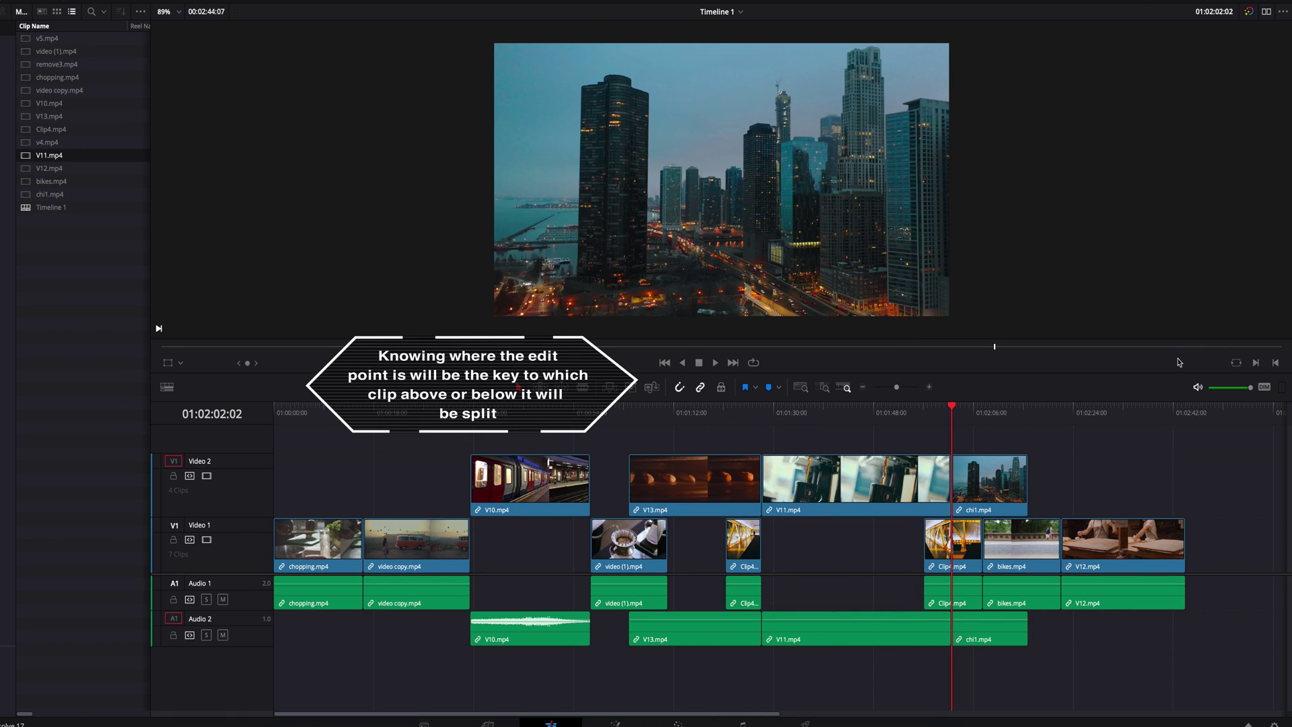
key(ctrl+z)
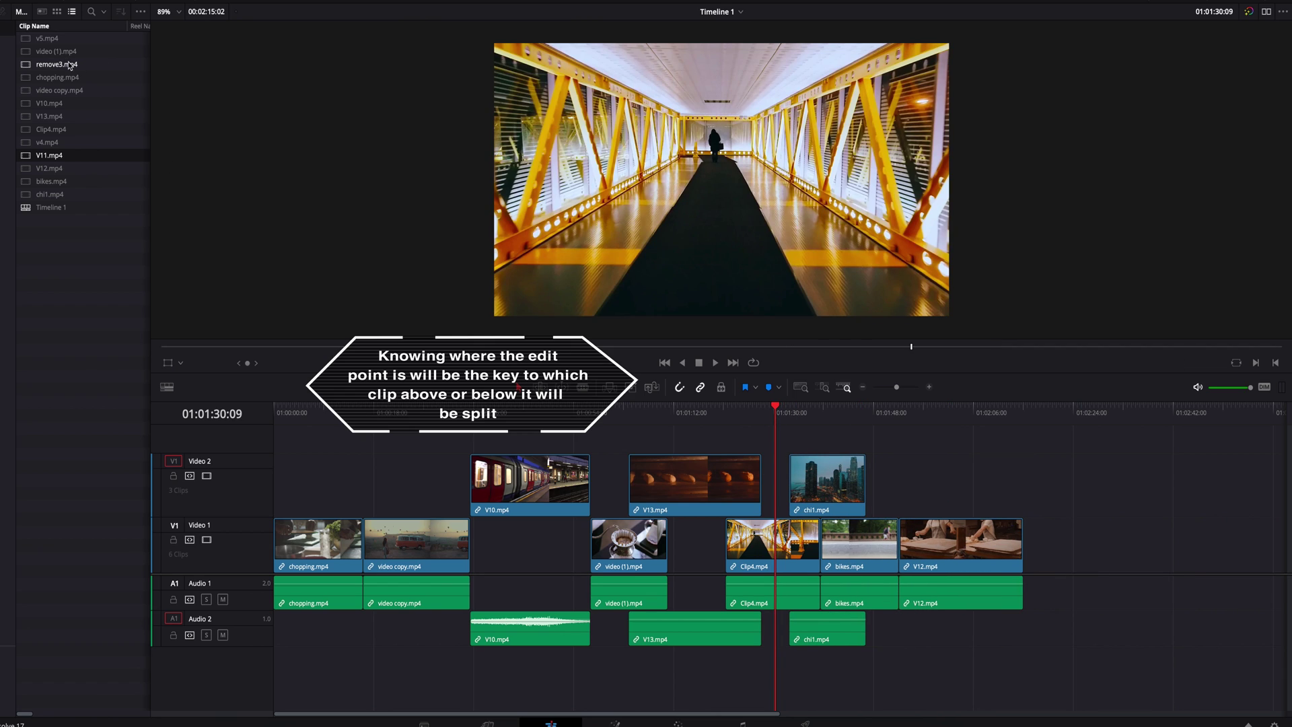
drag(47, 38, 1254, 281)
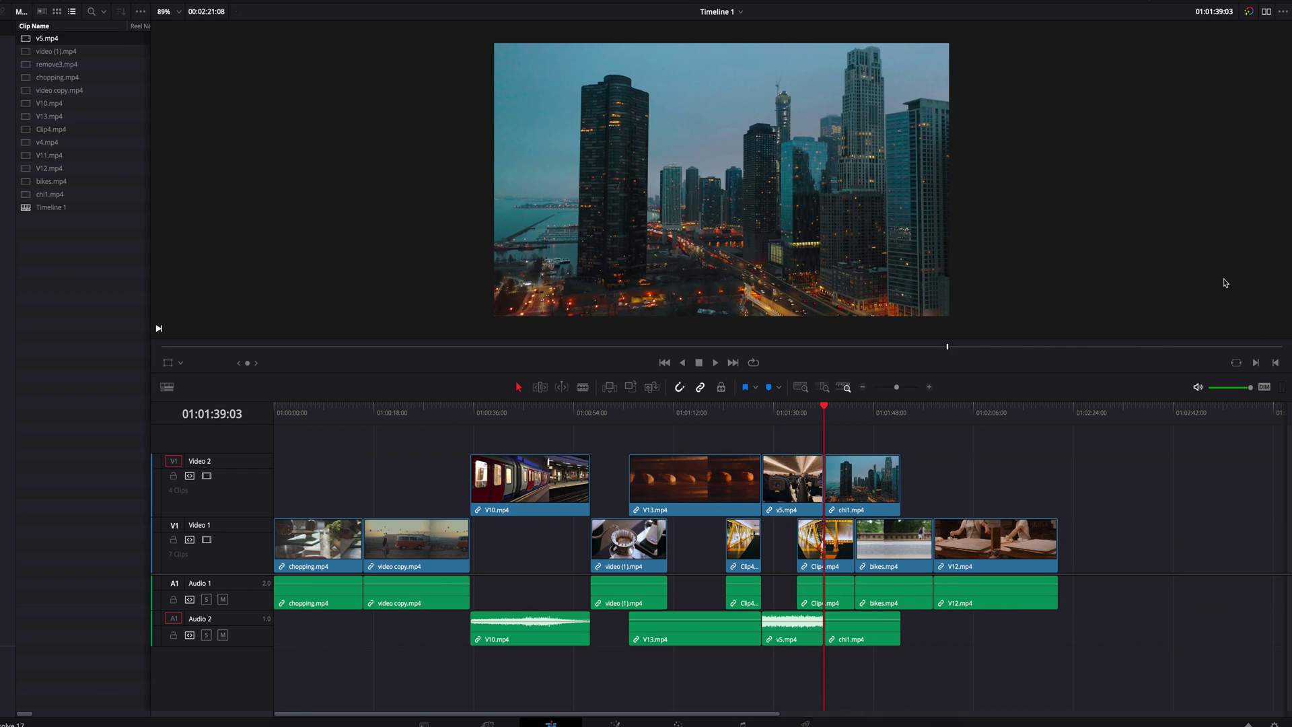
key(ctrl+z)
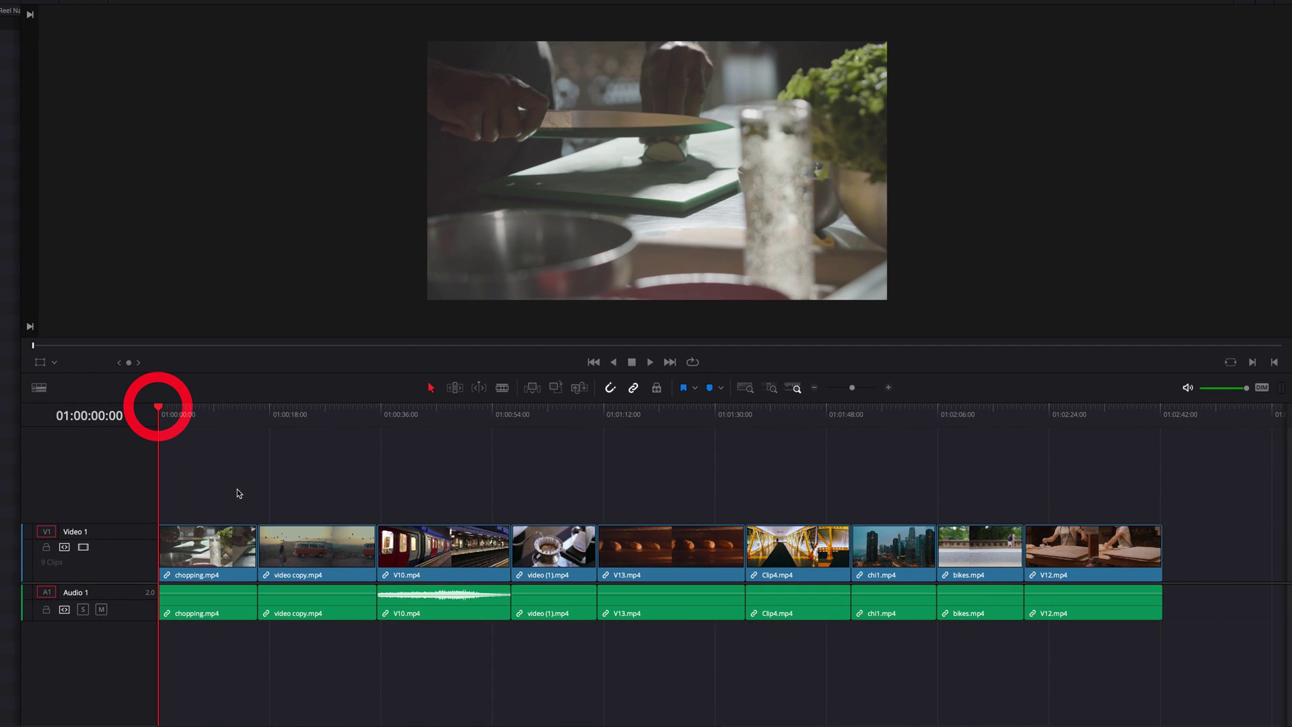
Move the playhead from 01:00:23:20 to 01:00:29:21 inside video copy.mp4, on the van shot
click(305, 410)
drag(305, 411, 343, 411)
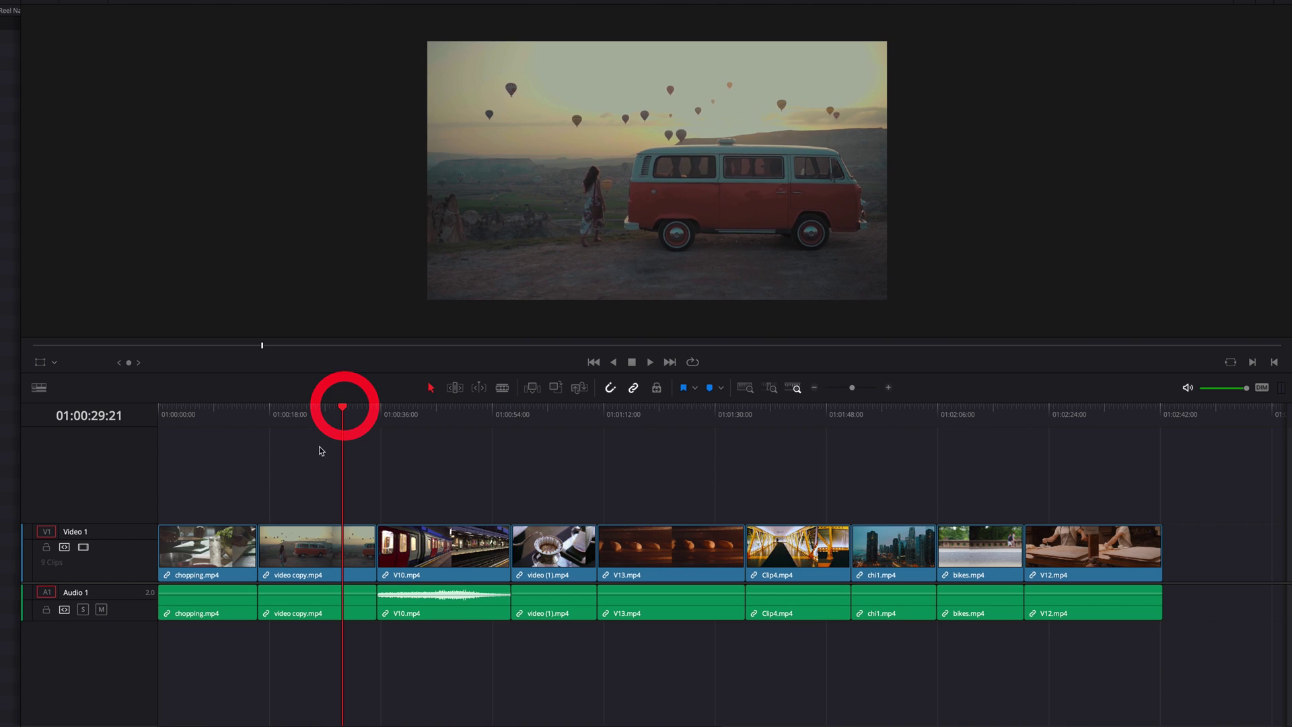
key(F9)
Trial inserts of v5.mp4 and remove3.mp4 at the playhead, undoing each one
drag(36, 39, 1214, 86)
key(ctrl+z)
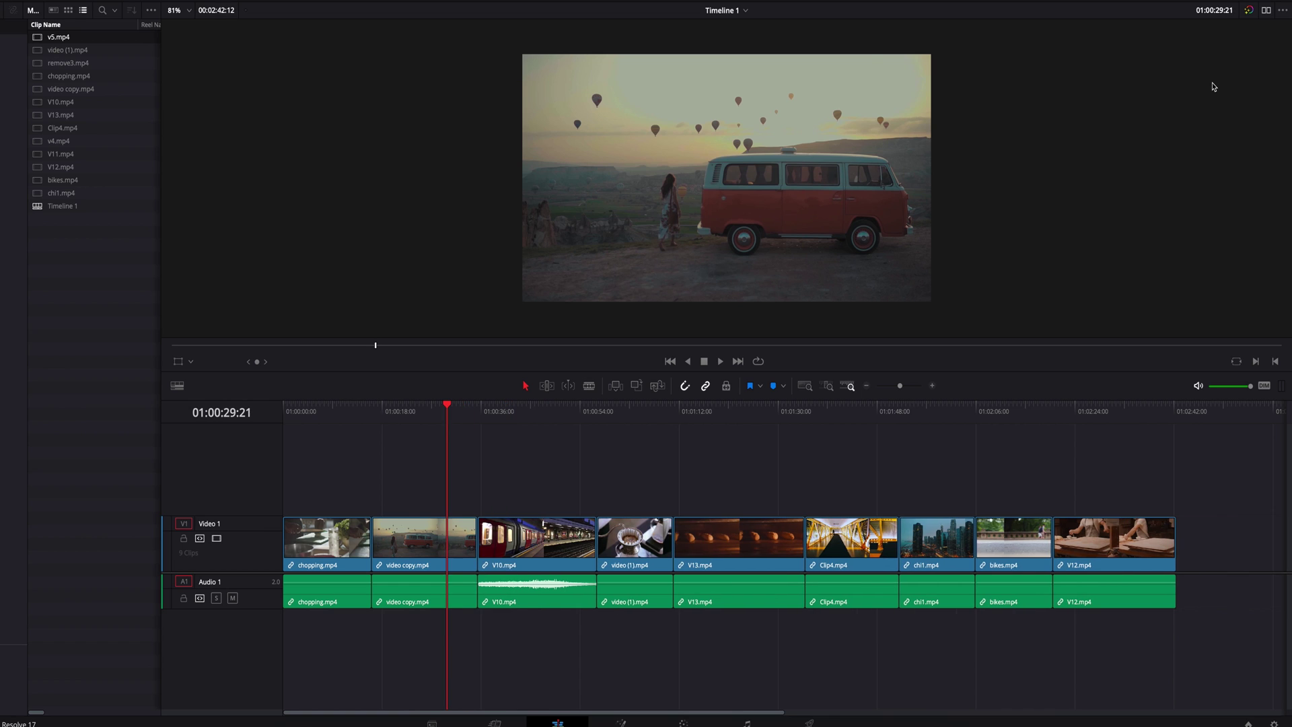
drag(37, 68, 1226, 82)
key(ctrl+z)
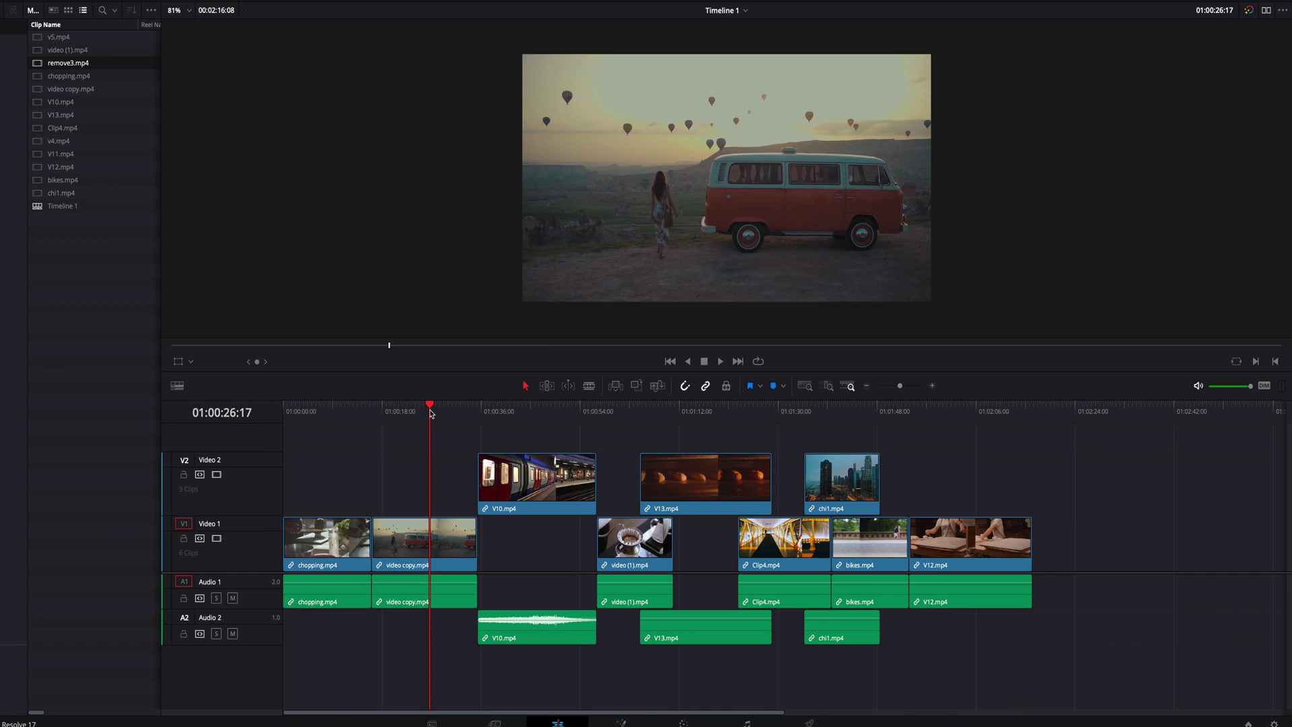
drag(68, 63, 1249, 88)
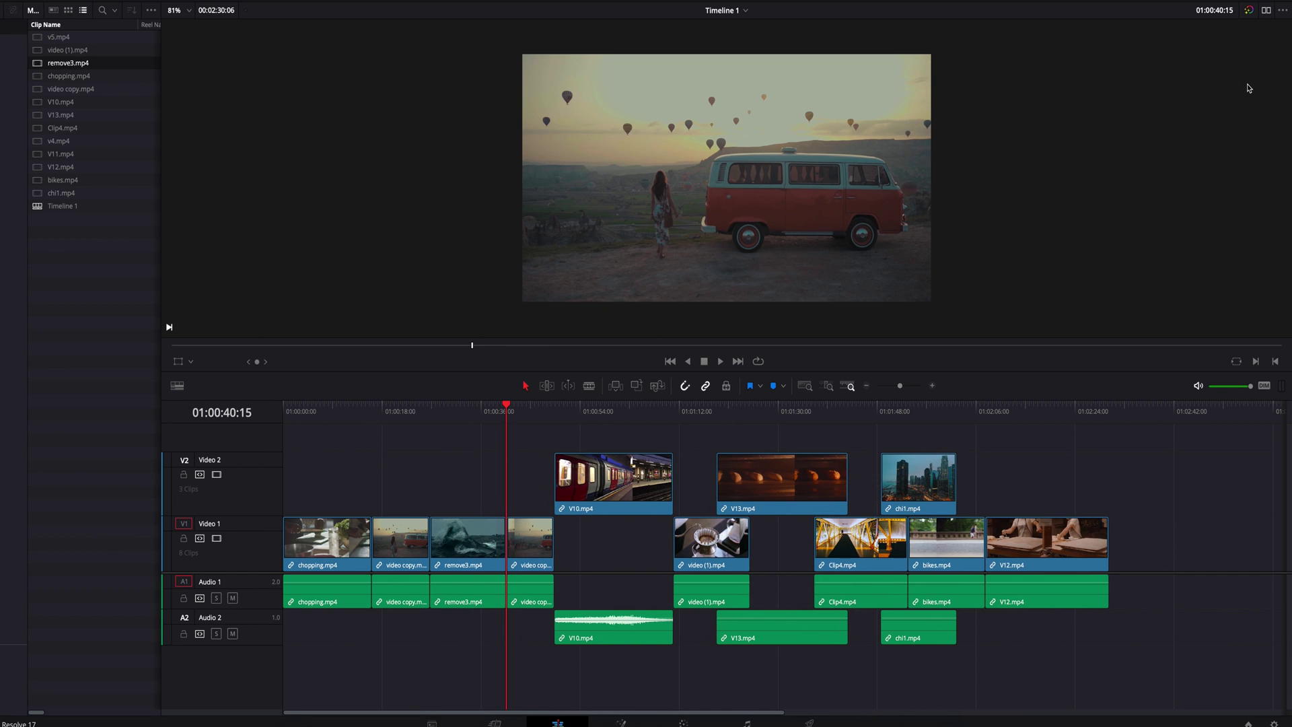
key(ctrl+z)
Move the playhead to 01:01:26:02 inside V13.mp4, then trial-insert Clip4.mp4 and undo it
drag(748, 411, 756, 411)
click(60, 115)
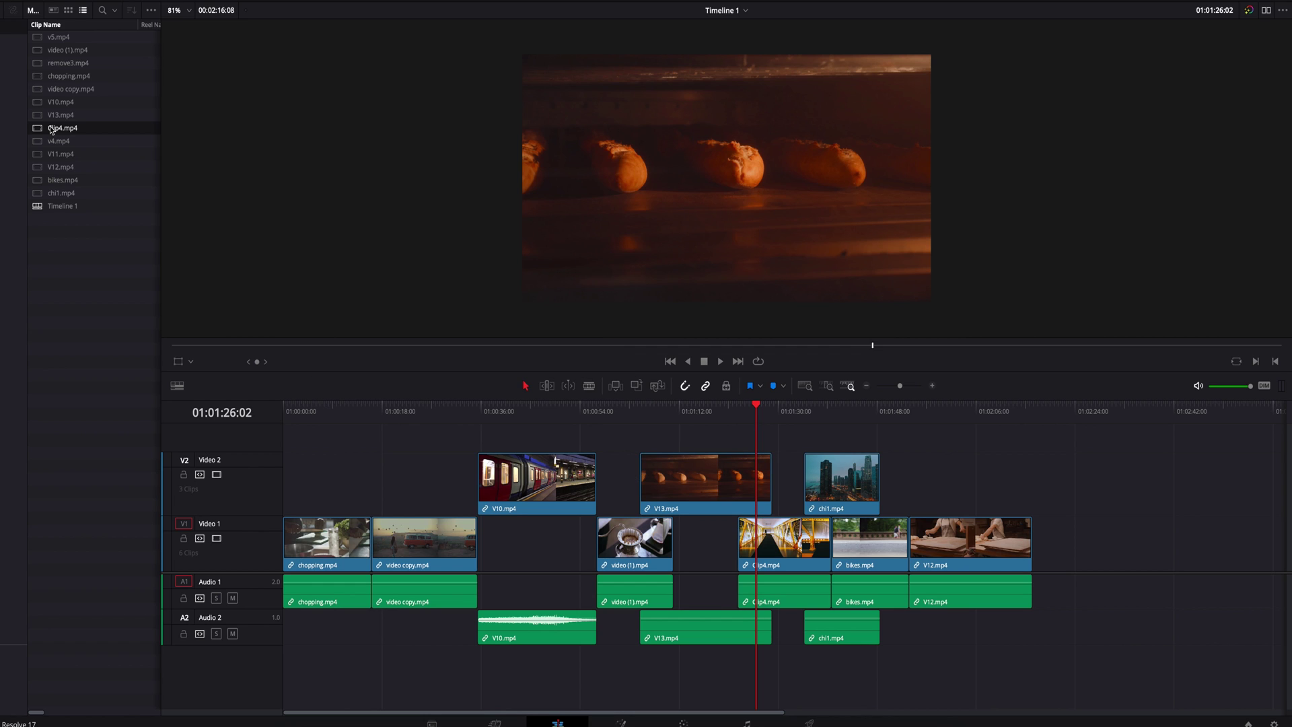
drag(52, 130, 1222, 86)
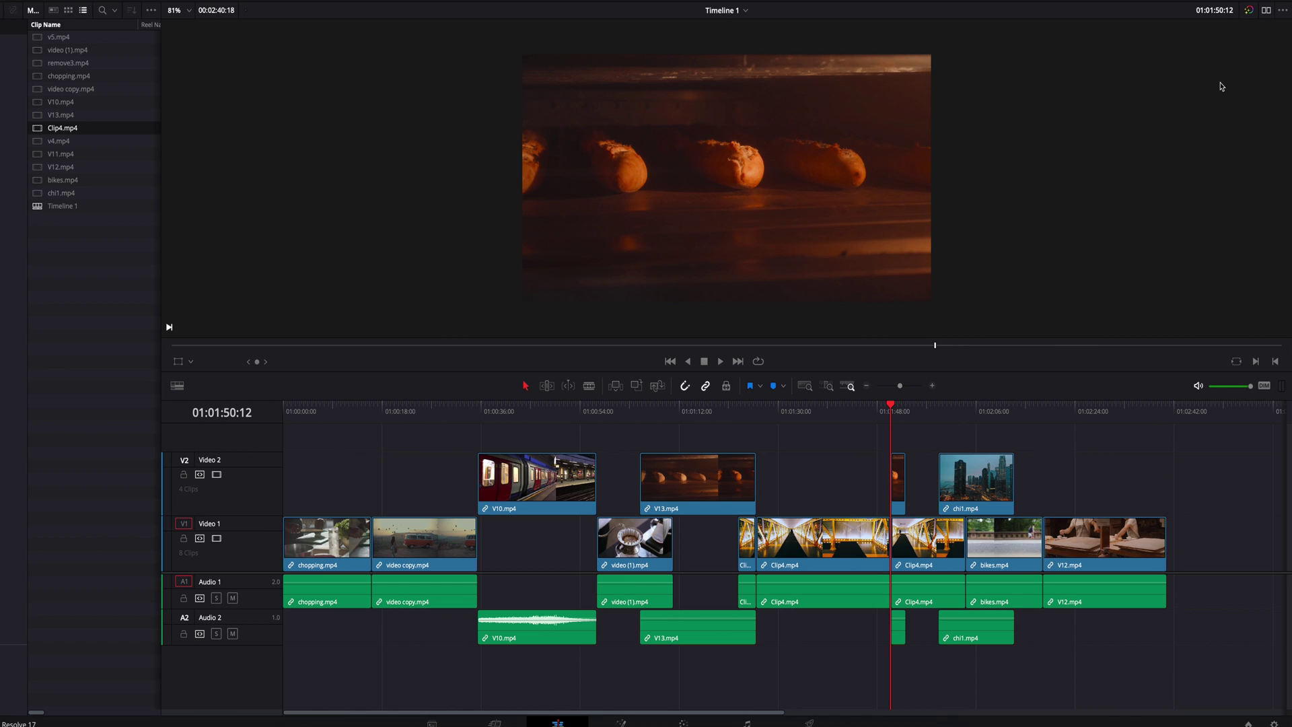
key(ctrl+z)
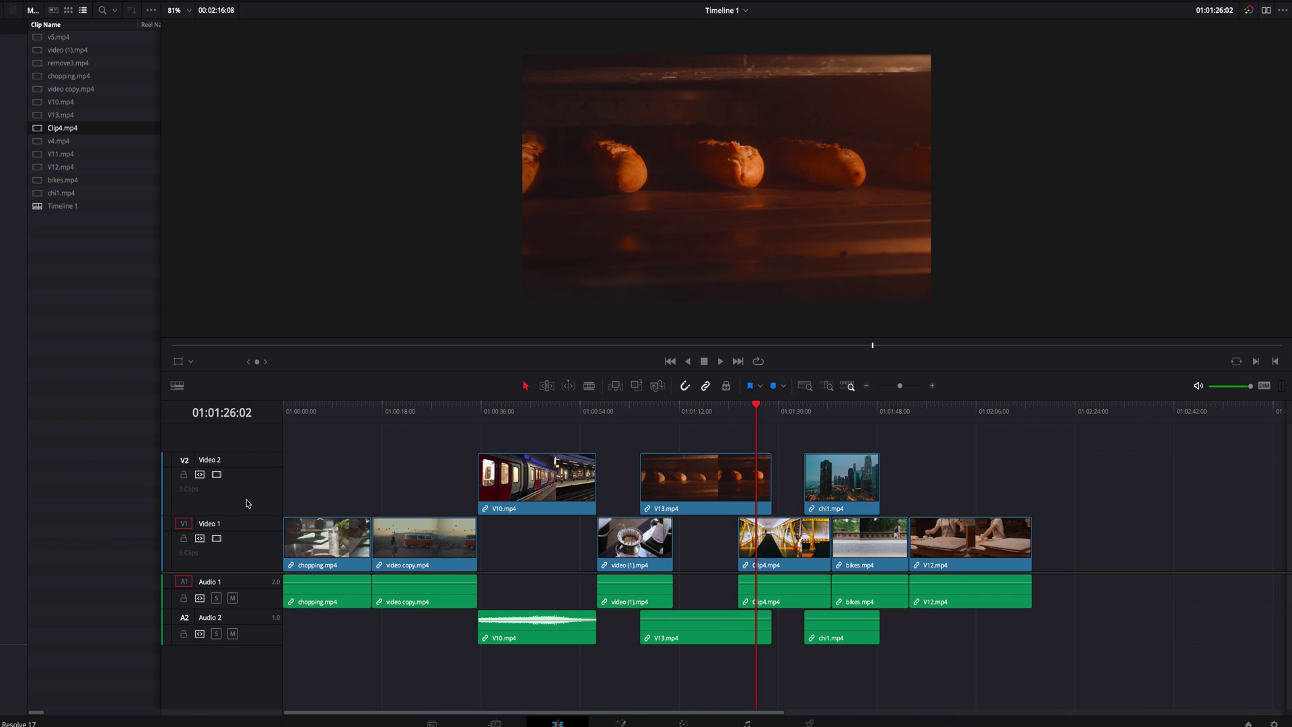
Make Video 2 and Audio 2 the destination tracks, then insert video (1).mp4 onto Video 2
click(185, 461)
click(184, 618)
drag(67, 49, 1241, 93)
key(ctrl+z)
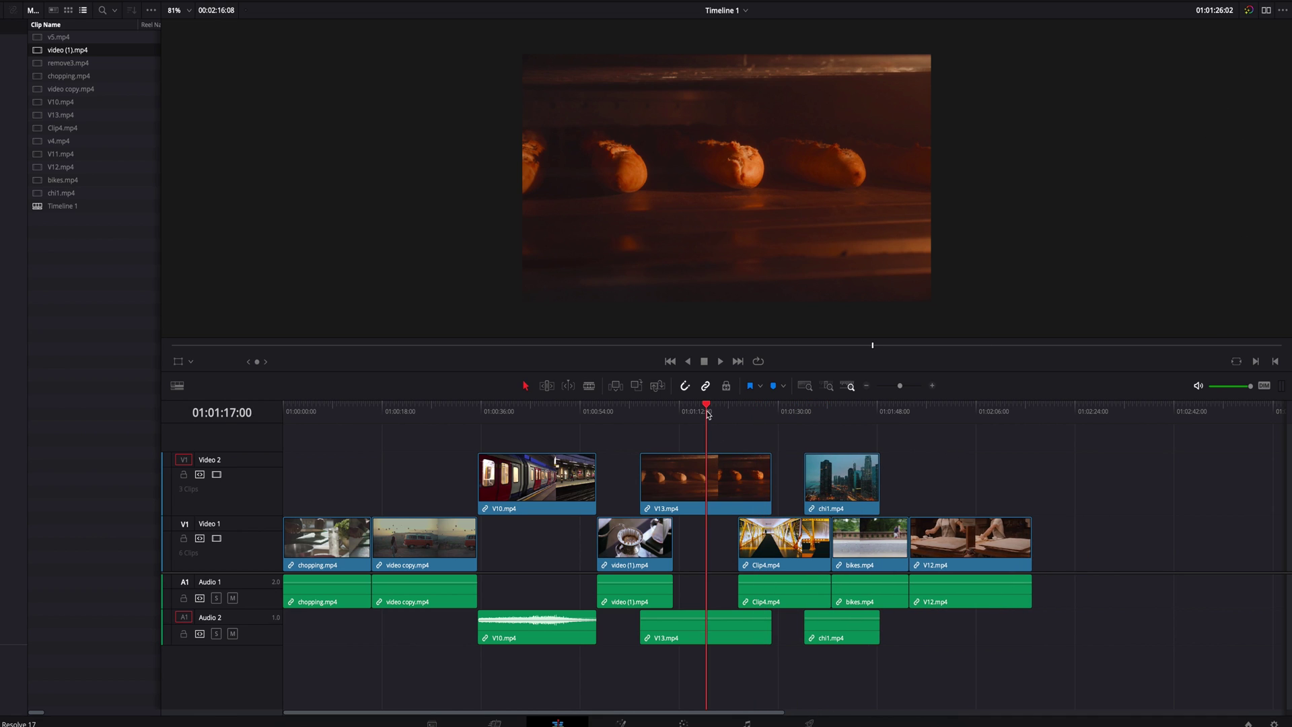
drag(38, 65, 1249, 87)
key(ctrl+z)
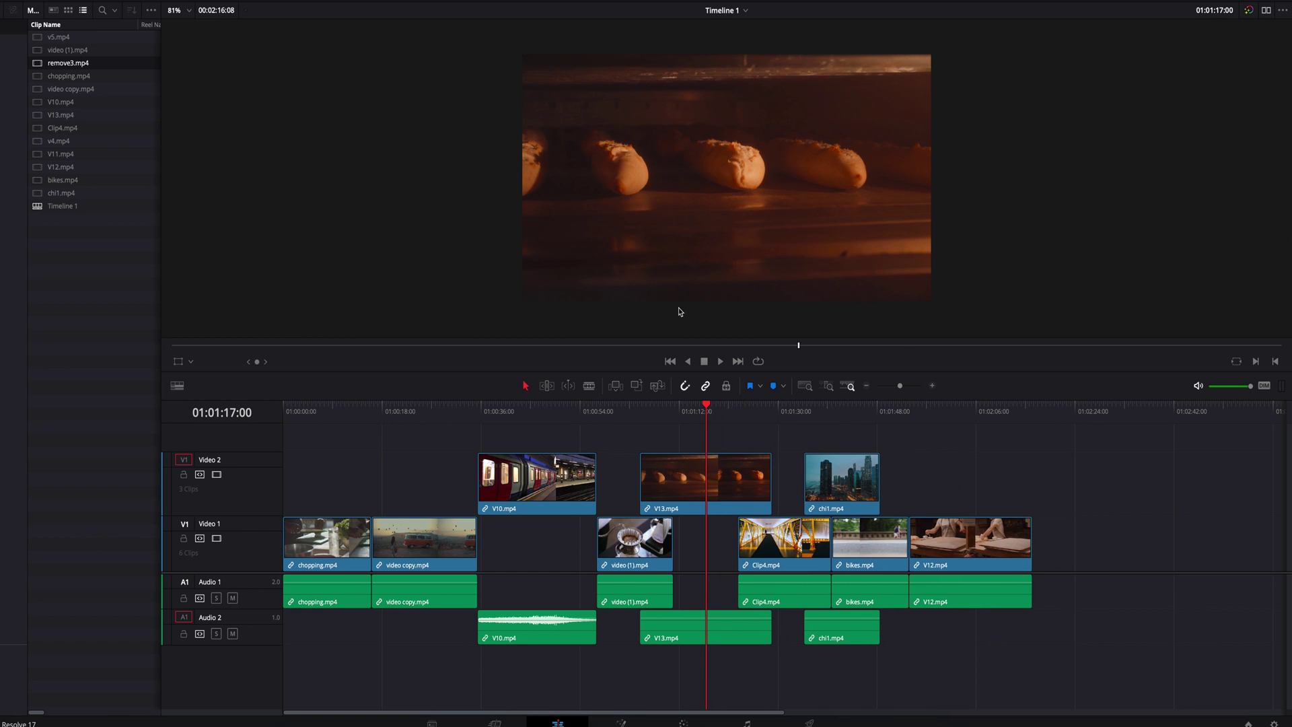
click(619, 410)
drag(59, 115, 1222, 87)
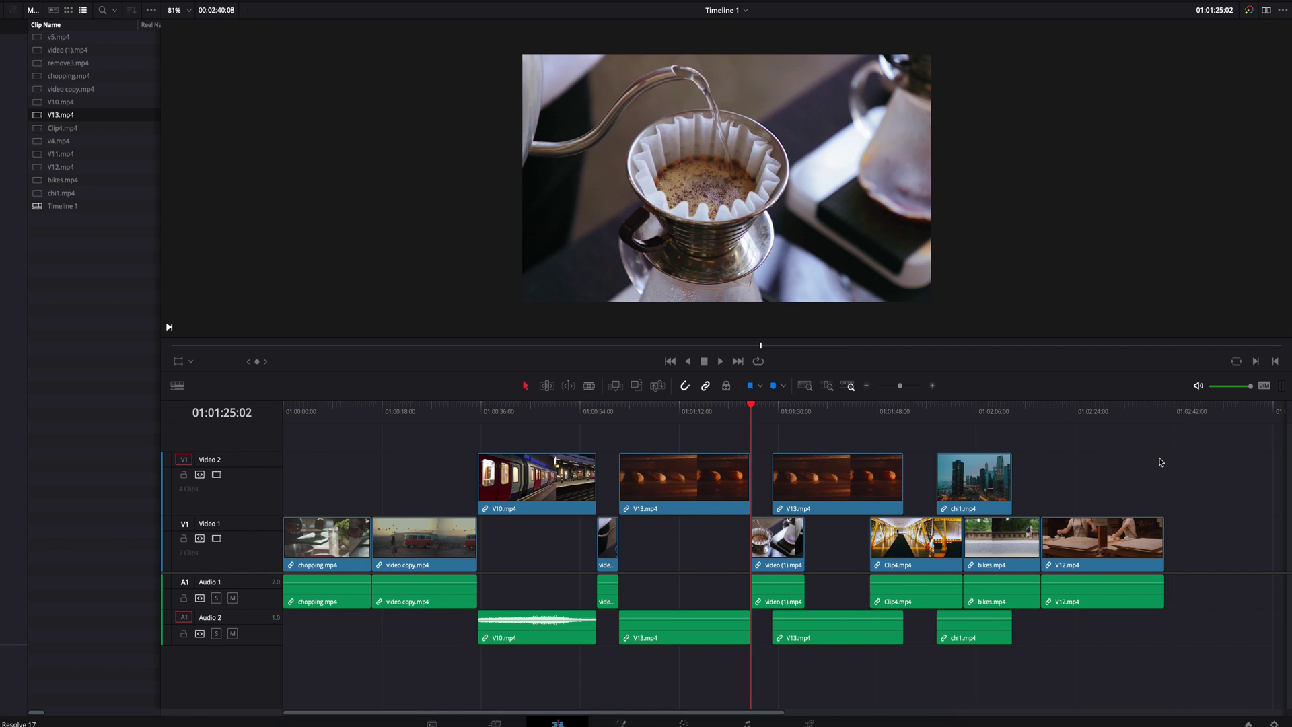
key(ctrl+z)
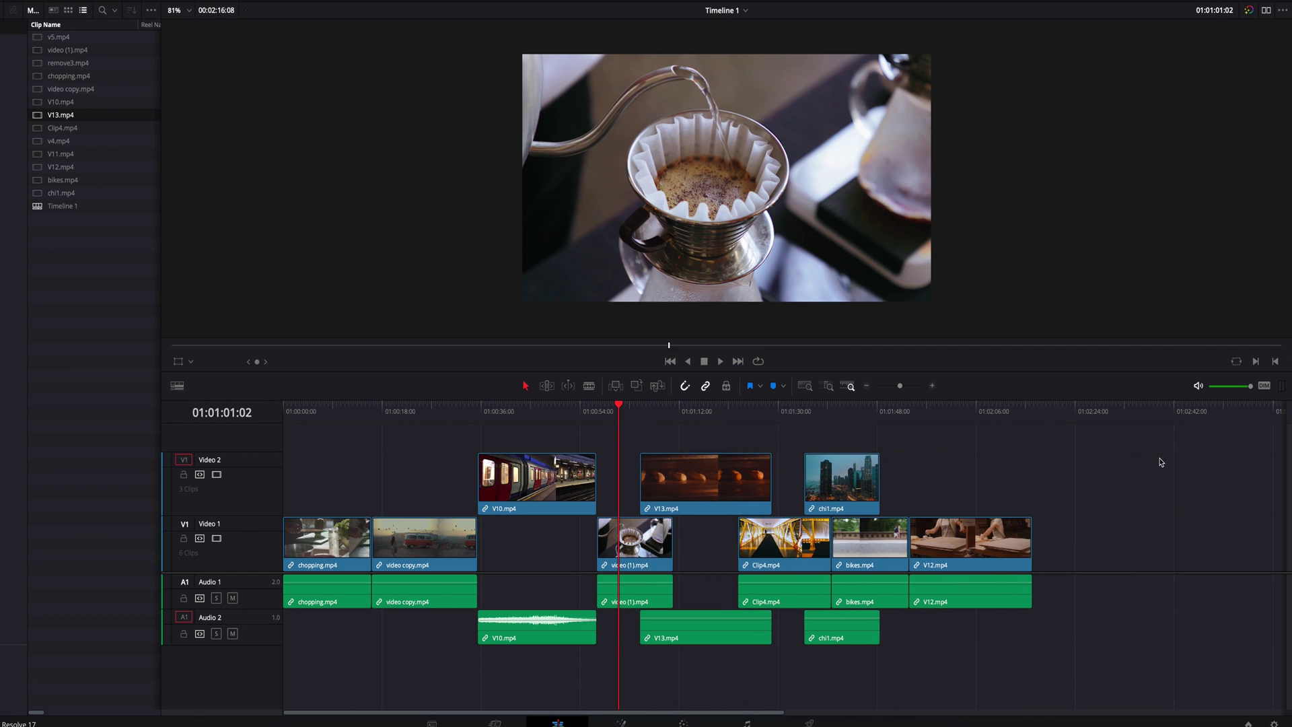